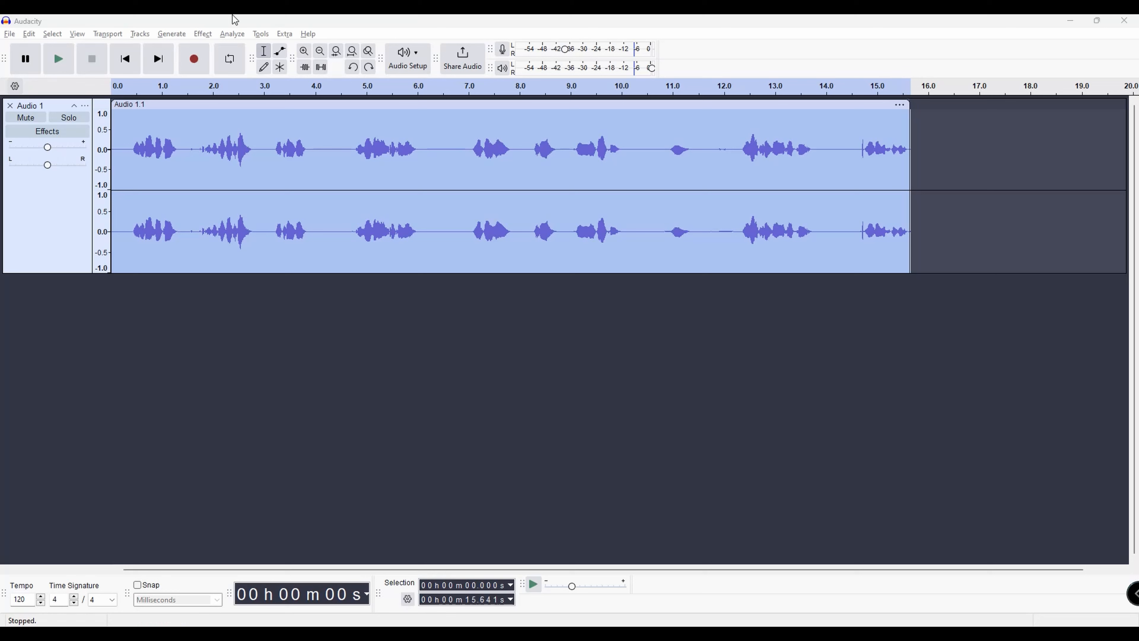
Apply Truncate Silence to the whole track with a -20 dB threshold, 0.4 s duration, truncating to 0.3 s
{"action": "left_click", "coordinate": [203, 36]}
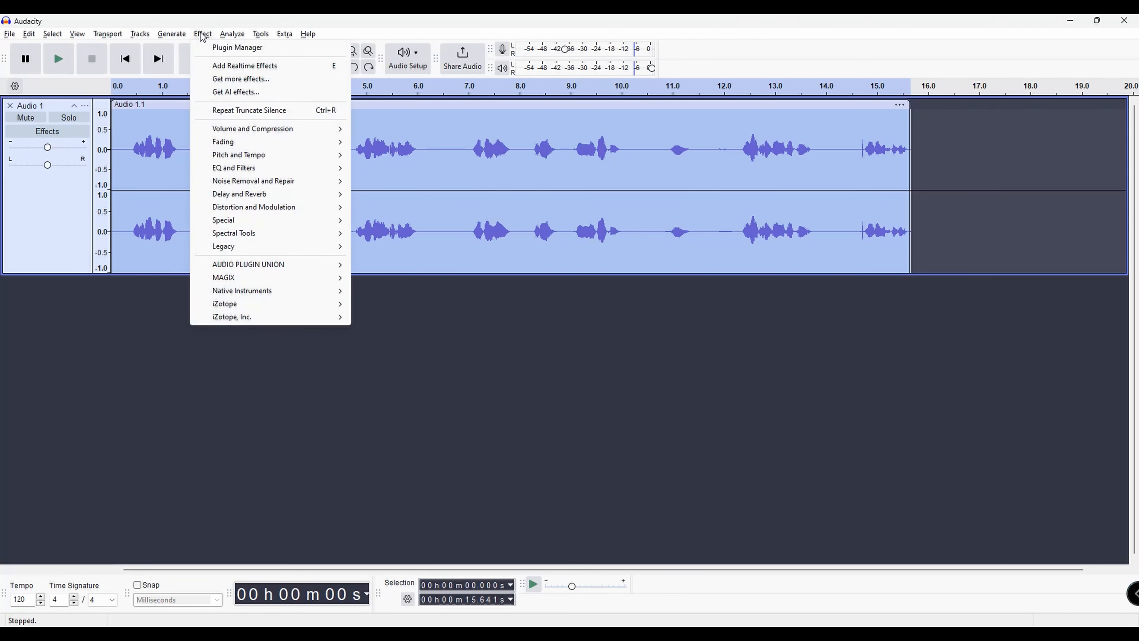
{"action": "mouse_move", "coordinate": [327, 222]}
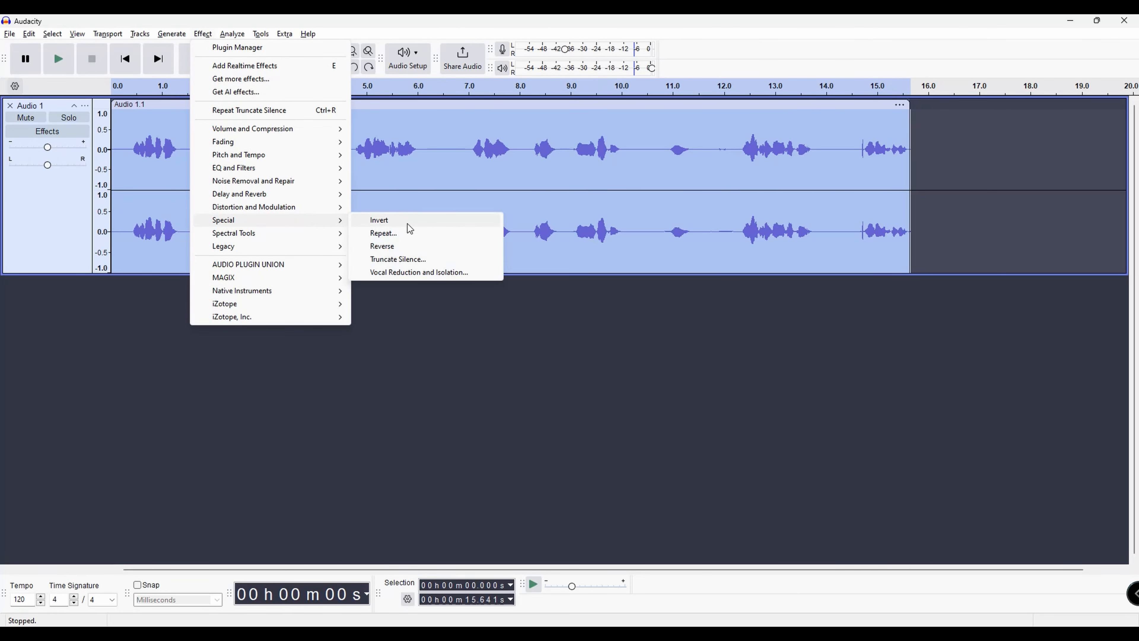
{"action": "left_click", "coordinate": [442, 259]}
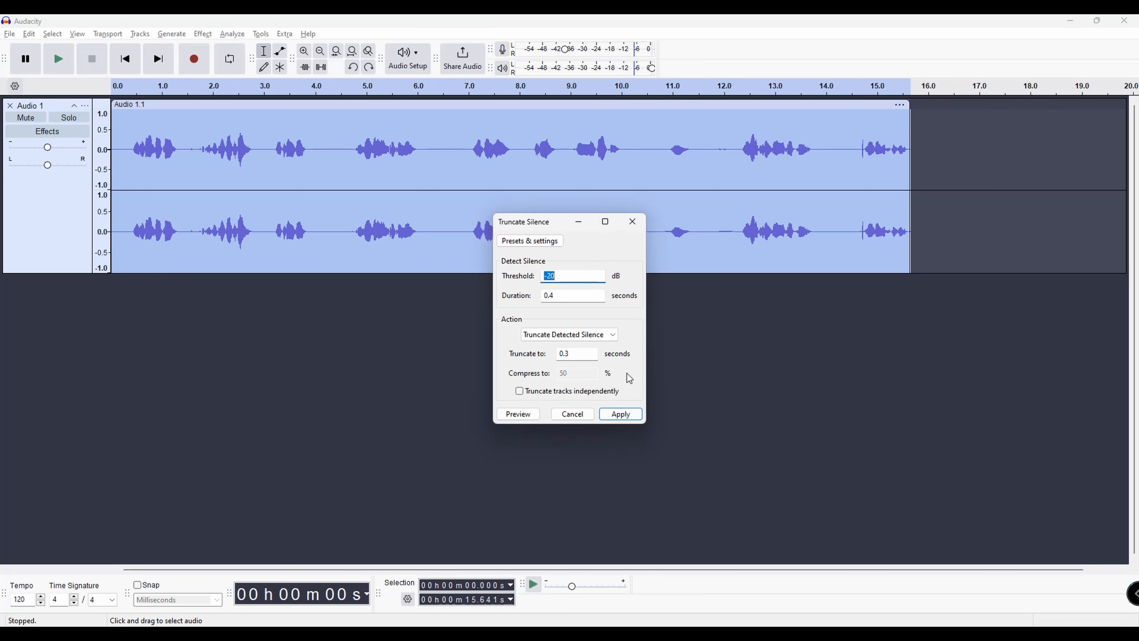
{"action": "left_click", "coordinate": [631, 418]}
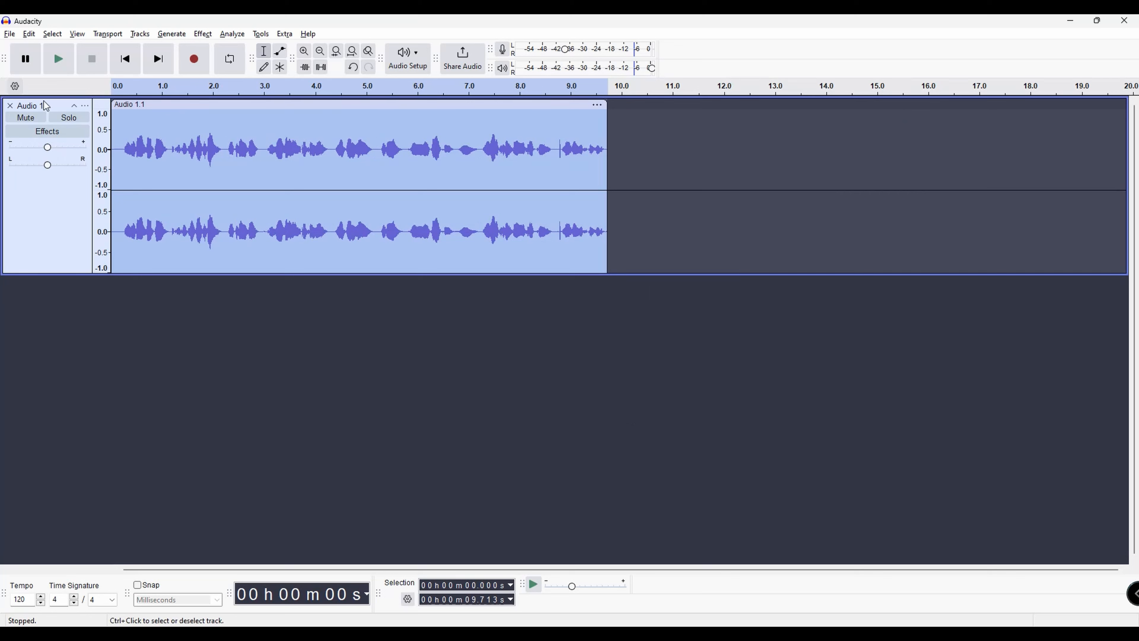
Open the Preferences dialog, view the Libraries page, and close it without changes
{"action": "left_click", "coordinate": [9, 36]}
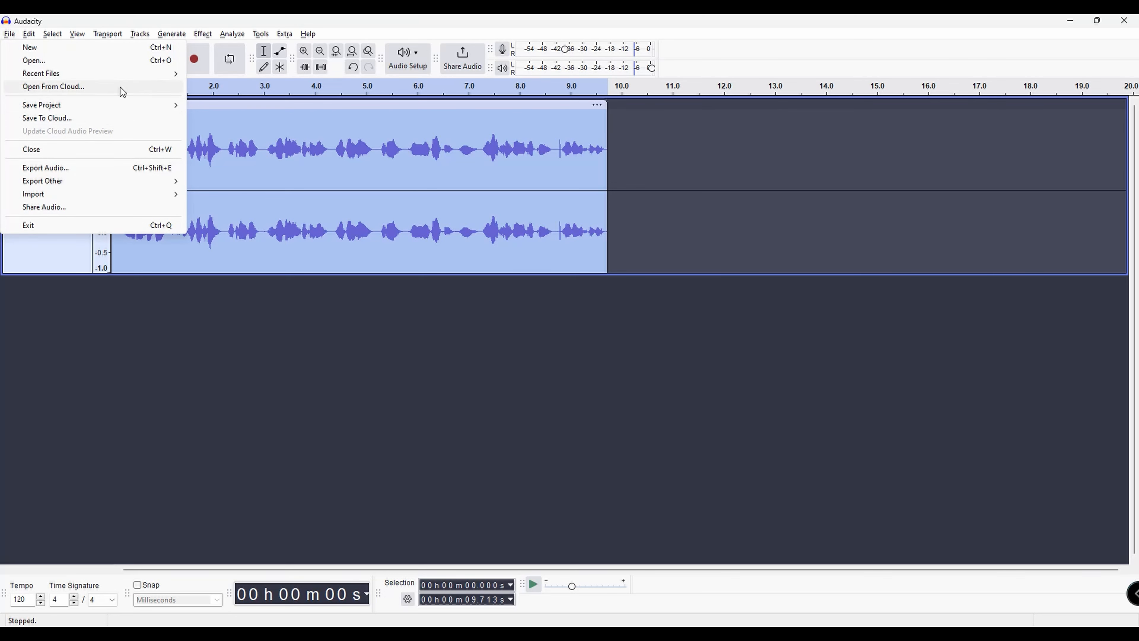
{"action": "mouse_move", "coordinate": [115, 110]}
{"action": "mouse_move", "coordinate": [29, 34]}
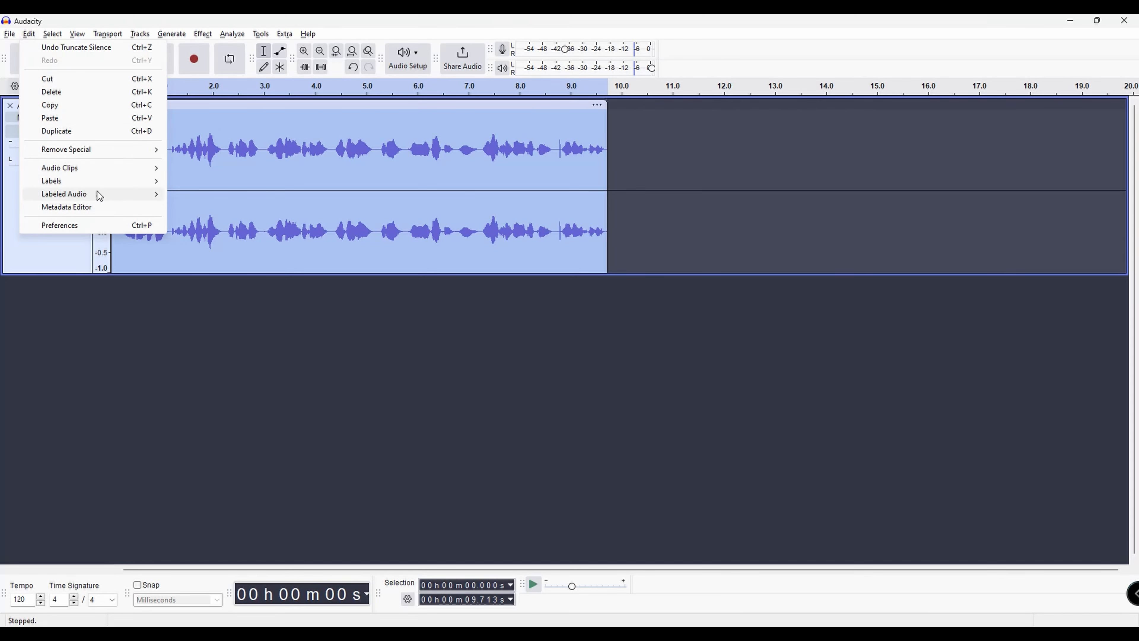
{"action": "left_click", "coordinate": [98, 227]}
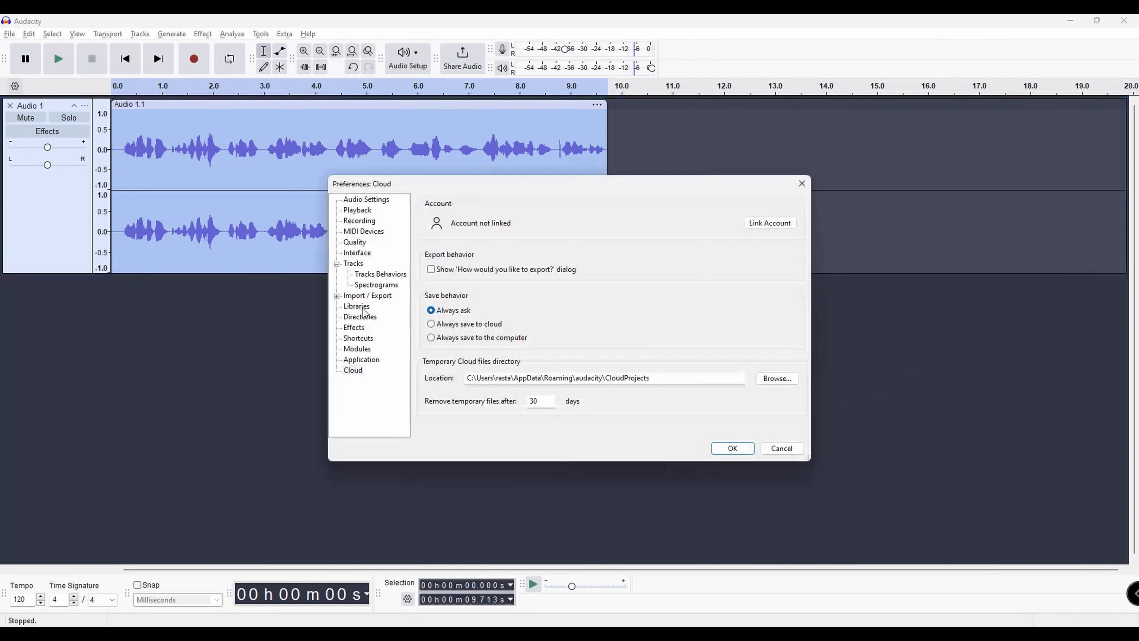
{"action": "left_click", "coordinate": [363, 306]}
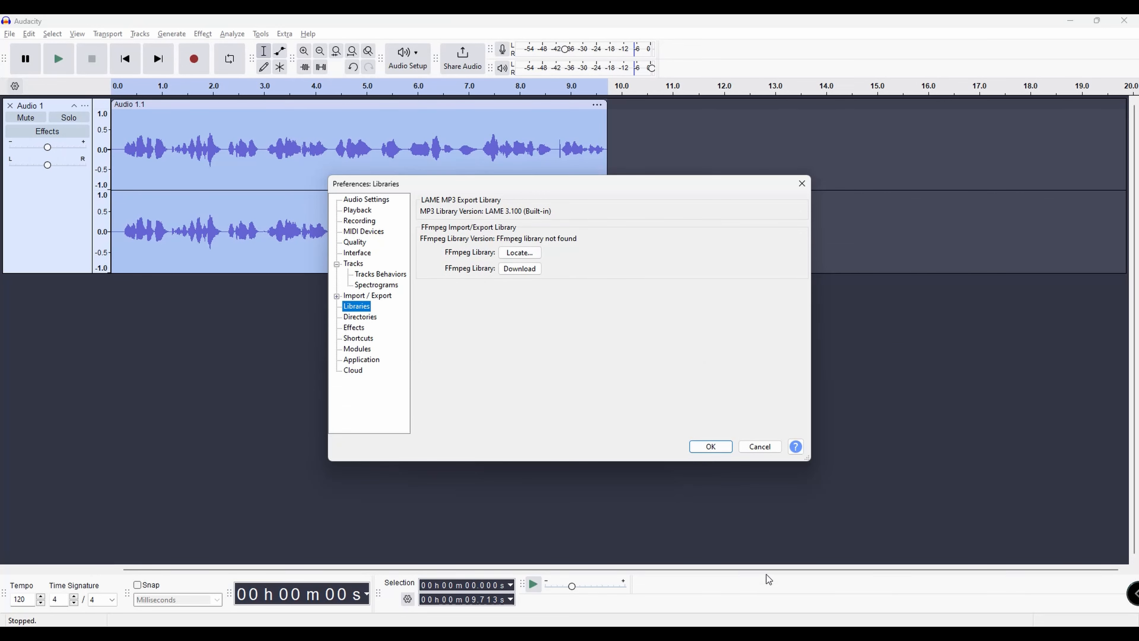
{"action": "left_click", "coordinate": [759, 446]}
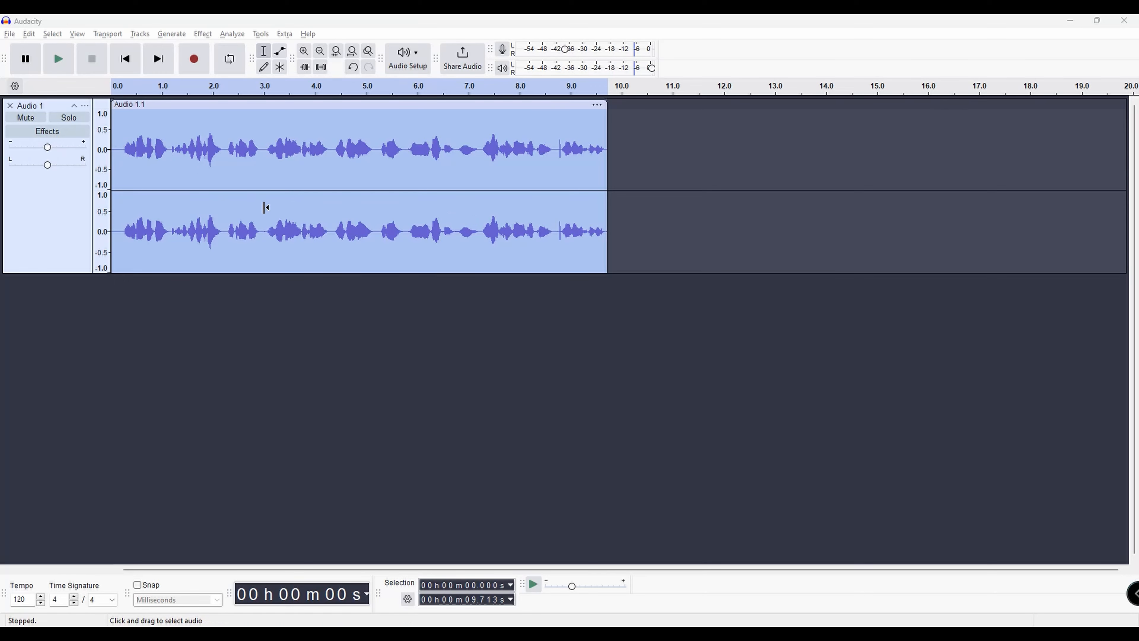
Undo the silence truncation and apply Truncate Silence to the track again with the same settings
{"action": "left_click", "coordinate": [306, 296]}
{"action": "key", "text": "ctrl+y"}
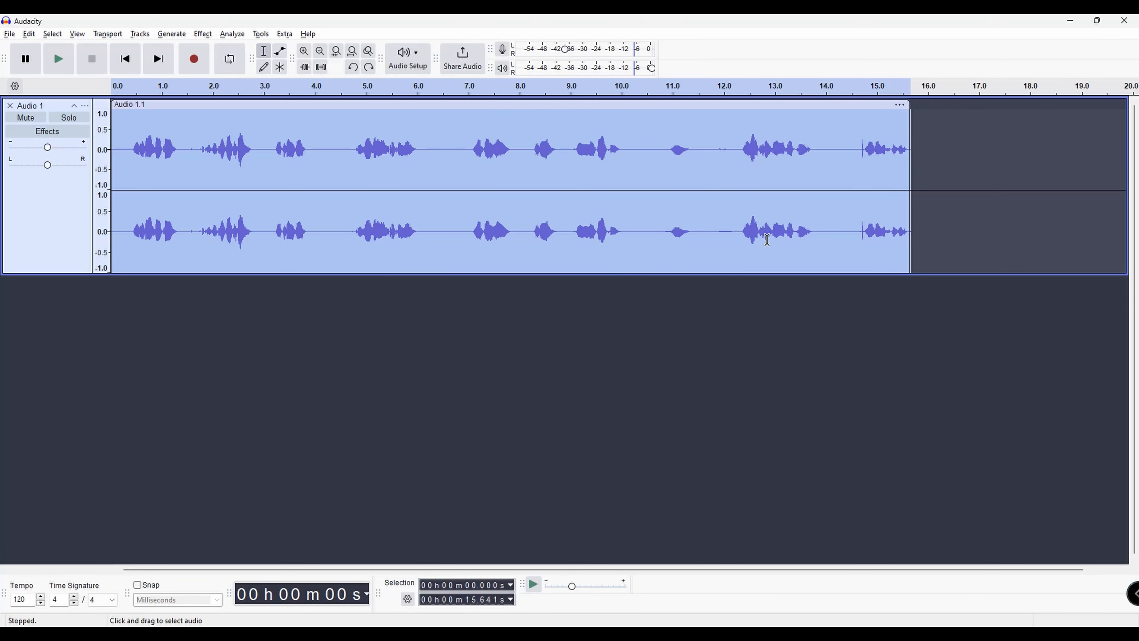
{"action": "left_click", "coordinate": [203, 34]}
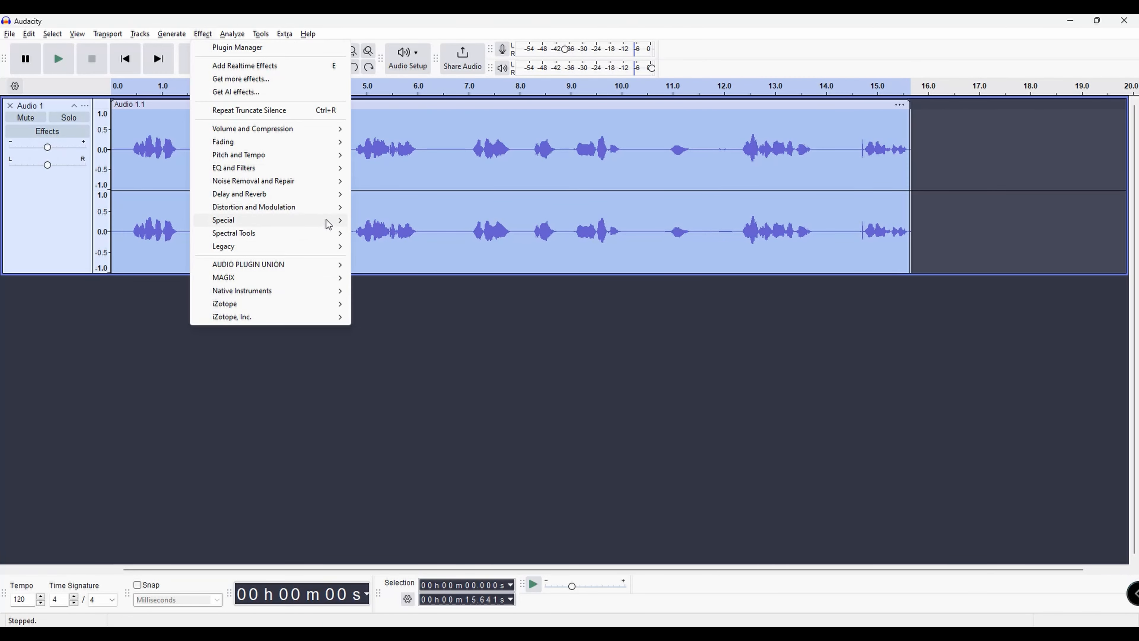
{"action": "mouse_move", "coordinate": [326, 221]}
{"action": "left_click", "coordinate": [382, 261]}
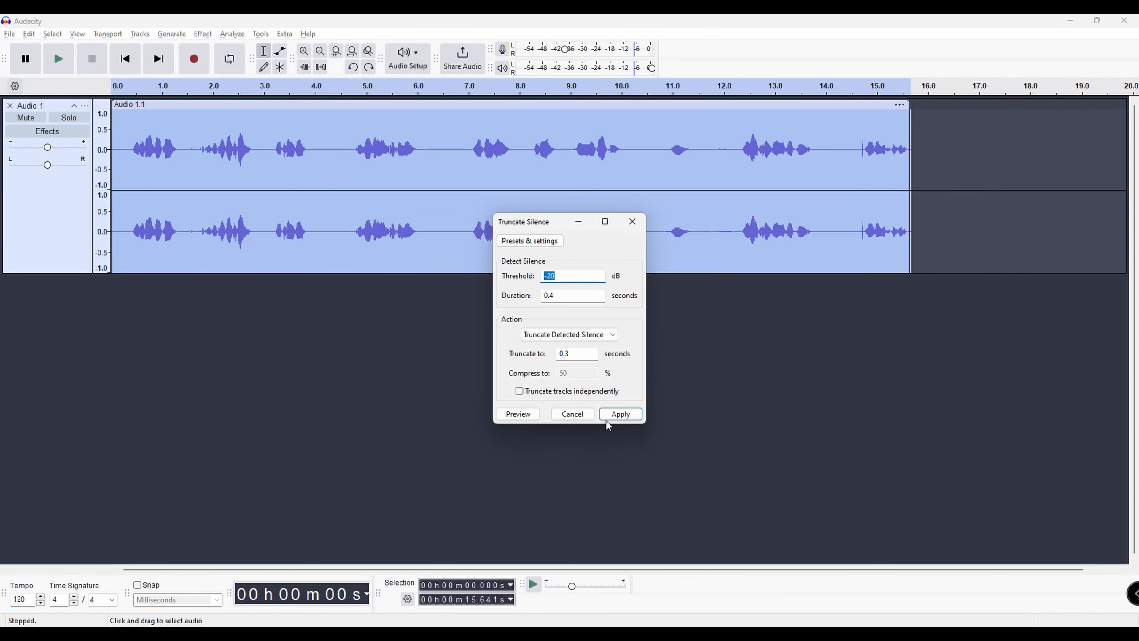
{"action": "left_click", "coordinate": [621, 414]}
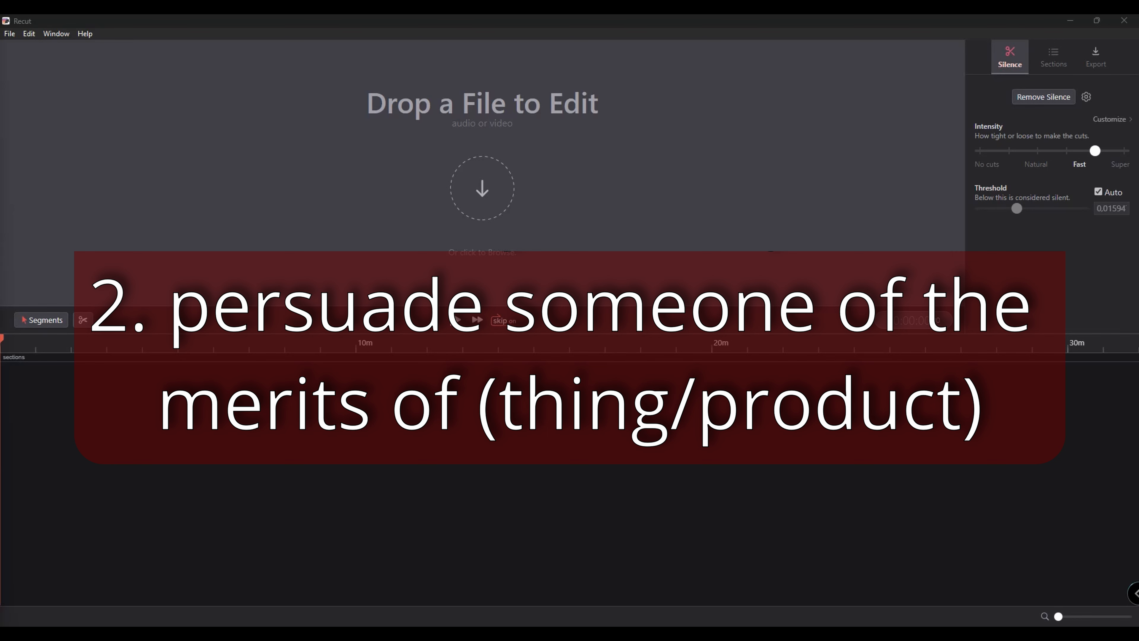
Switch to Recut and drop the video file into the editor to detect its silences
{"action": "left_click_drag", "start_coordinate": [21, 218], "coordinate": [172, 397]}
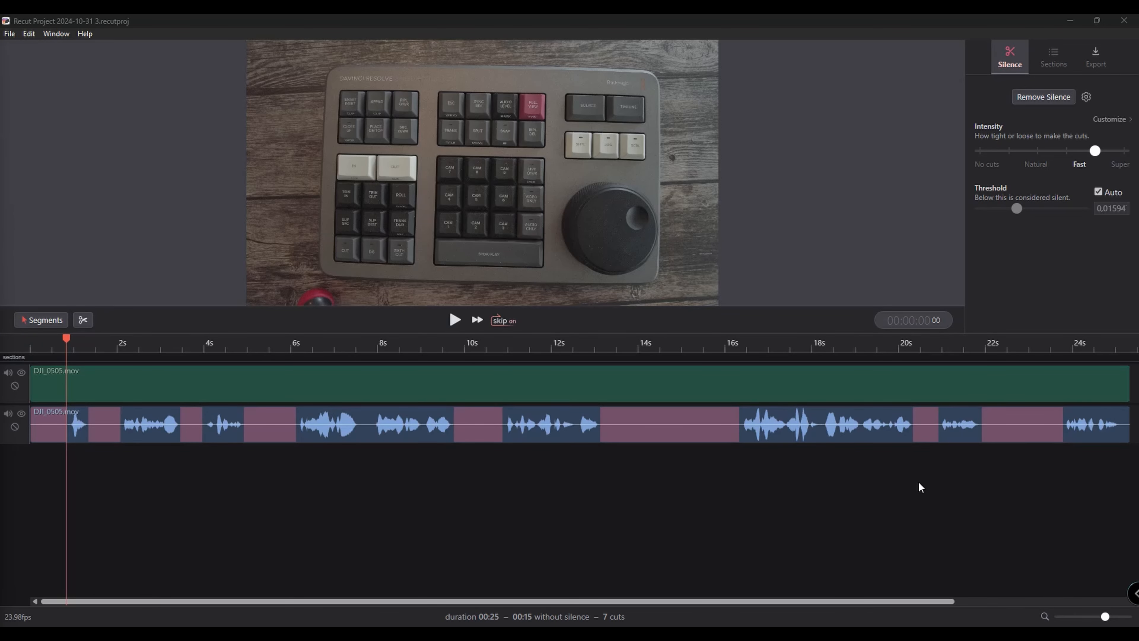
Browse the export options, including the timeline export formats for other editors
{"action": "left_click", "coordinate": [1095, 58]}
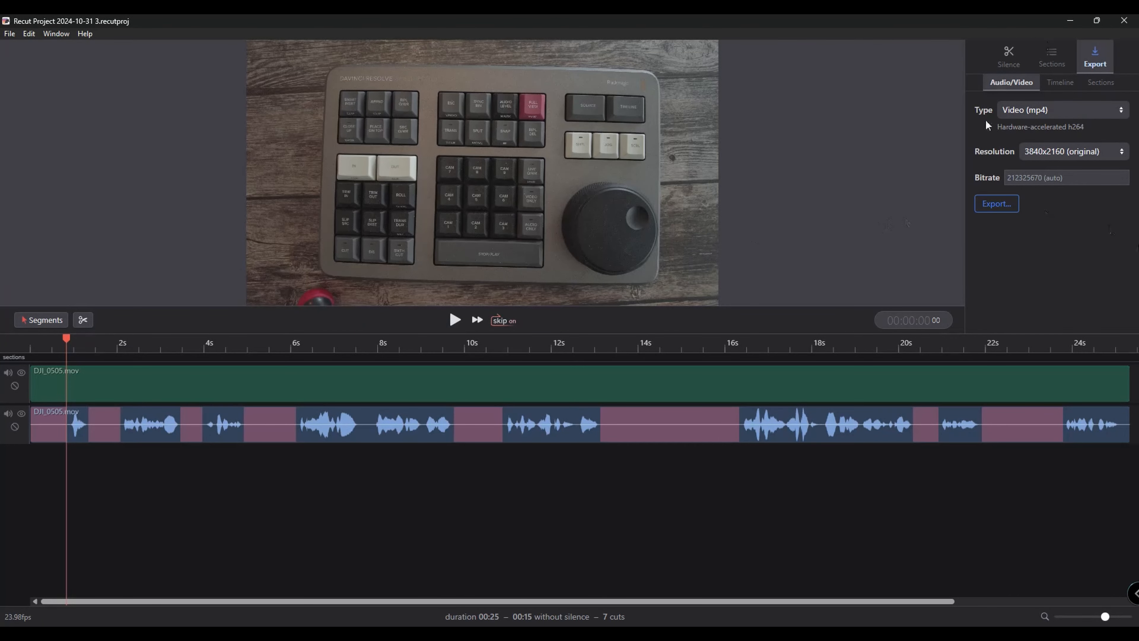
{"action": "left_click", "coordinate": [1100, 112]}
{"action": "left_click", "coordinate": [1058, 82]}
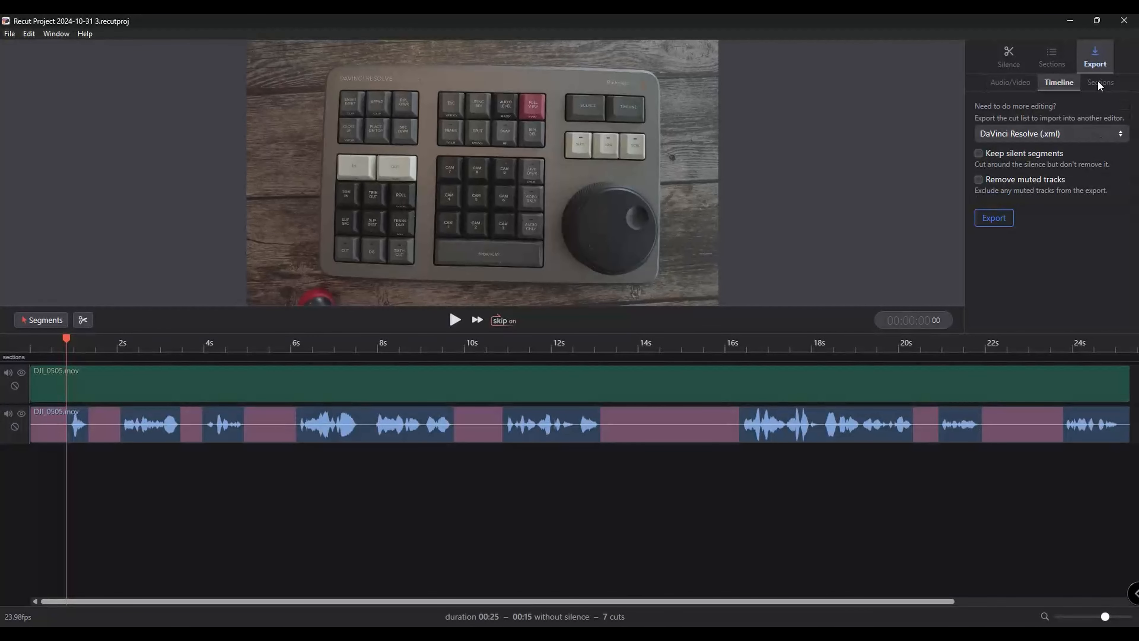
{"action": "left_click", "coordinate": [1099, 83]}
{"action": "left_click", "coordinate": [1060, 84]}
{"action": "left_click", "coordinate": [1082, 134]}
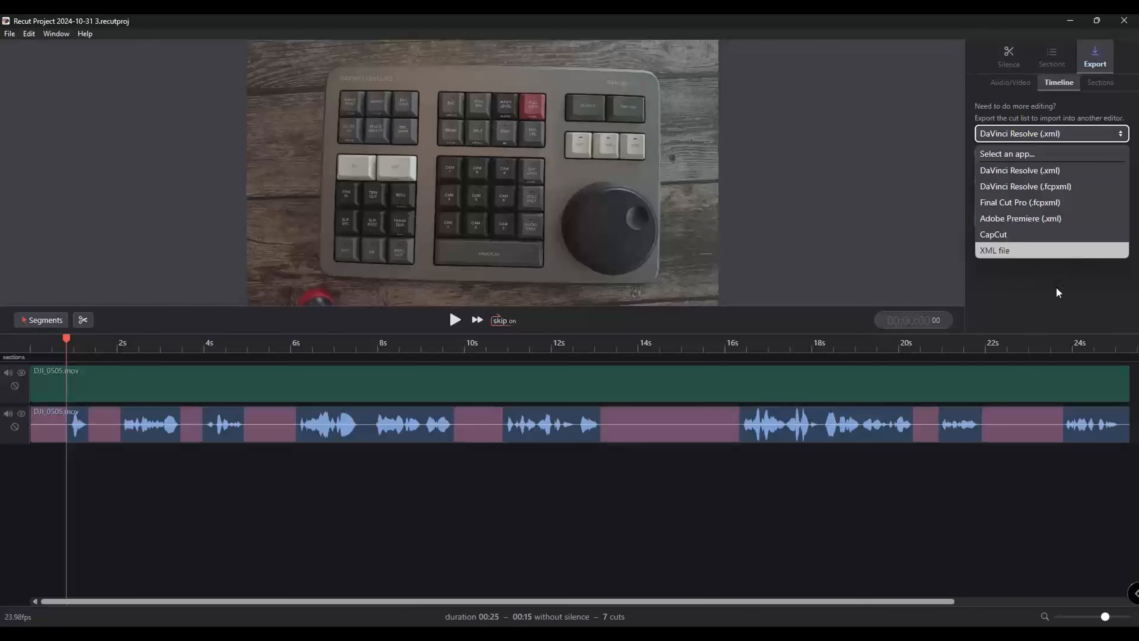
{"action": "key", "text": "Escape"}
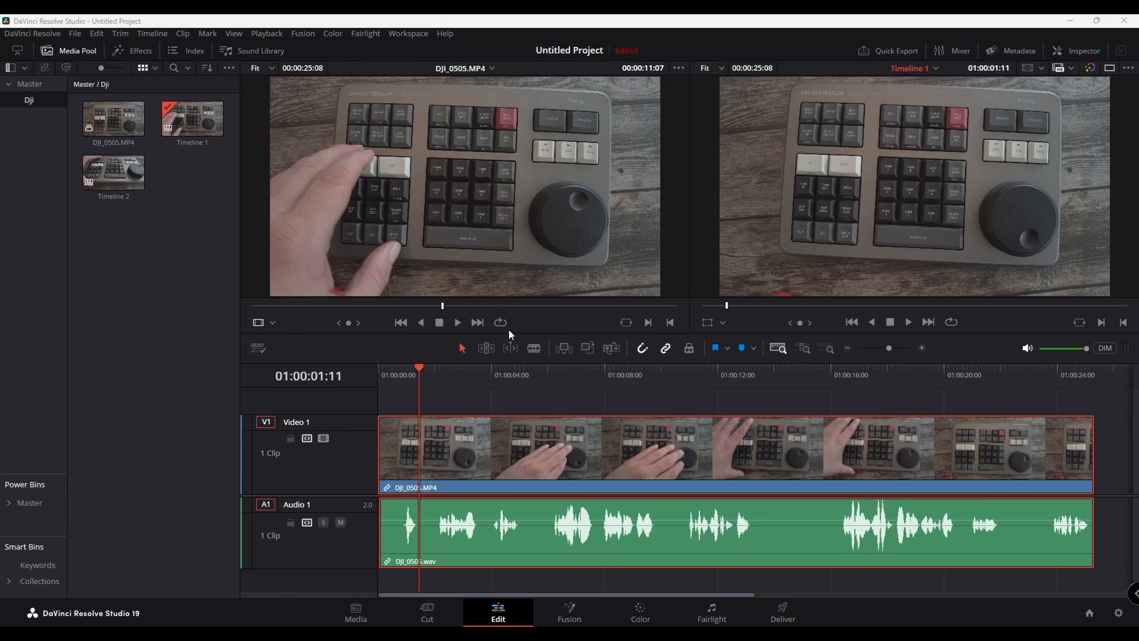
With the Blade tool, cut the audio clip at the start and end of each silent gap
{"action": "left_click", "coordinate": [538, 348]}
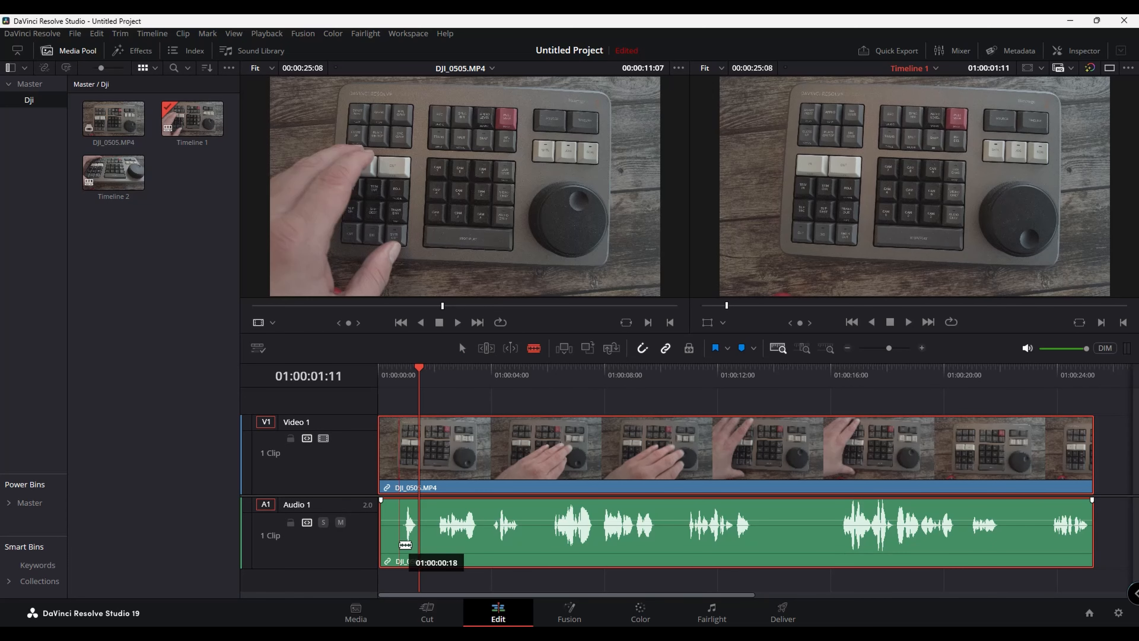
{"action": "left_click", "coordinate": [406, 546]}
{"action": "left_click", "coordinate": [420, 545]}
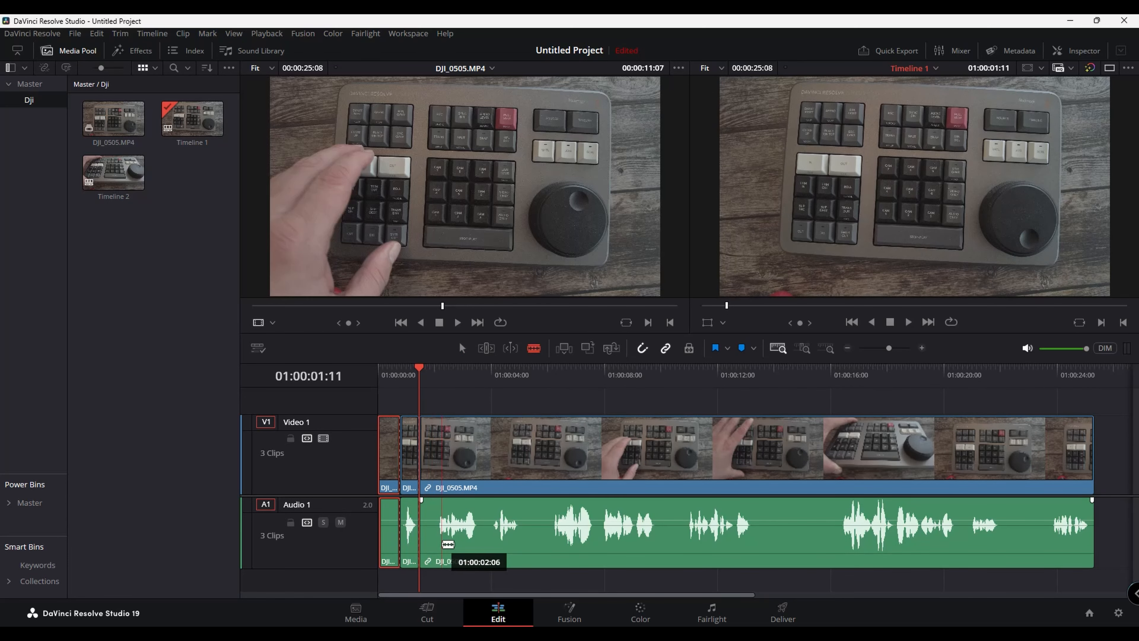
{"action": "left_click", "coordinate": [437, 543]}
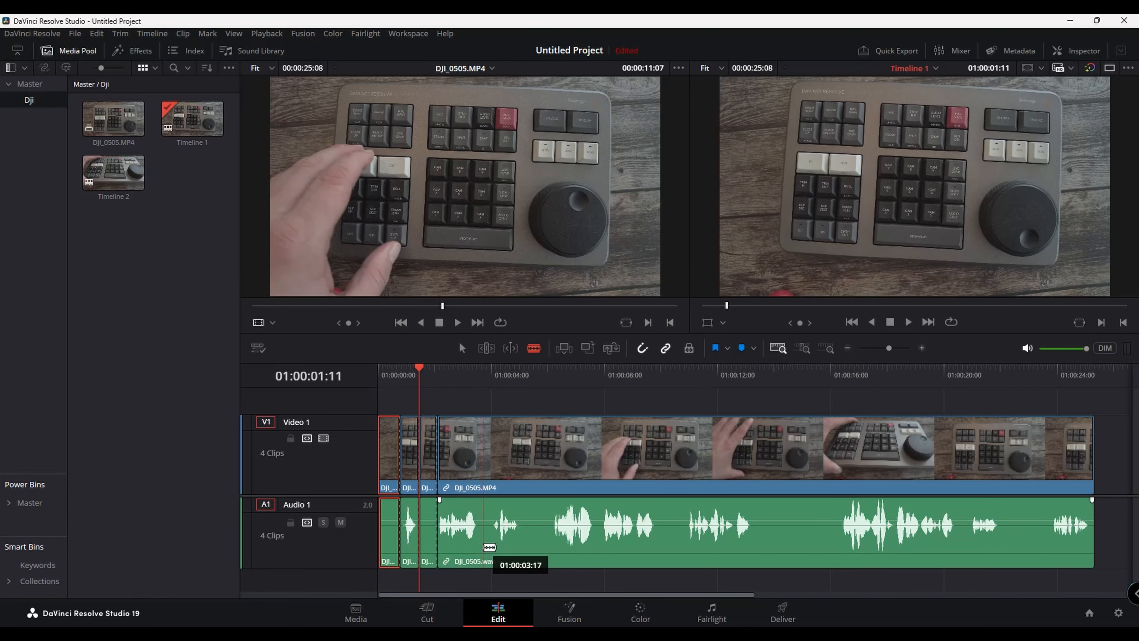
{"action": "left_click", "coordinate": [479, 545]}
{"action": "left_click", "coordinate": [491, 545]}
{"action": "left_click", "coordinate": [520, 547]}
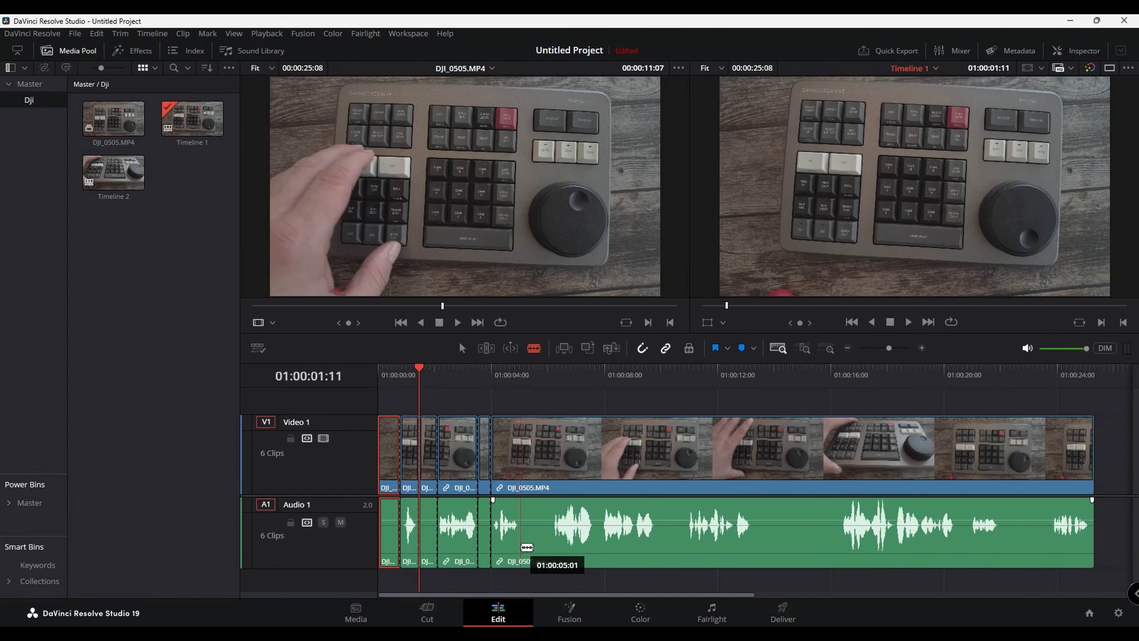
{"action": "left_click", "coordinate": [551, 549]}
{"action": "left_click", "coordinate": [593, 550]}
{"action": "left_click", "coordinate": [599, 553]}
{"action": "left_click", "coordinate": [657, 560]}
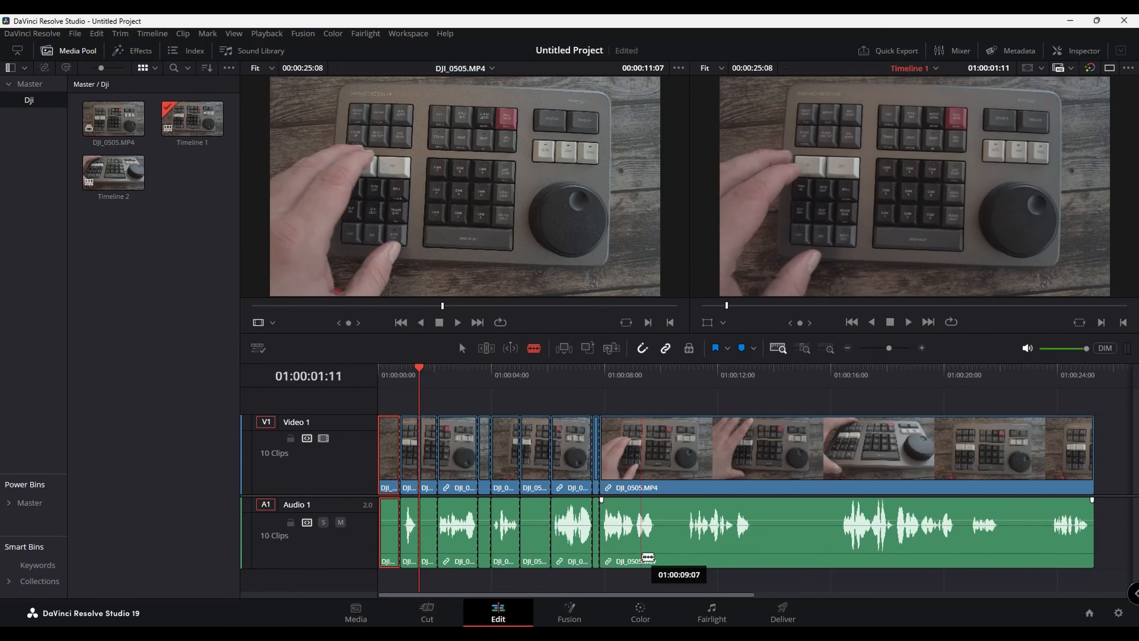
{"action": "left_click", "coordinate": [687, 562]}
{"action": "left_click", "coordinate": [754, 557]}
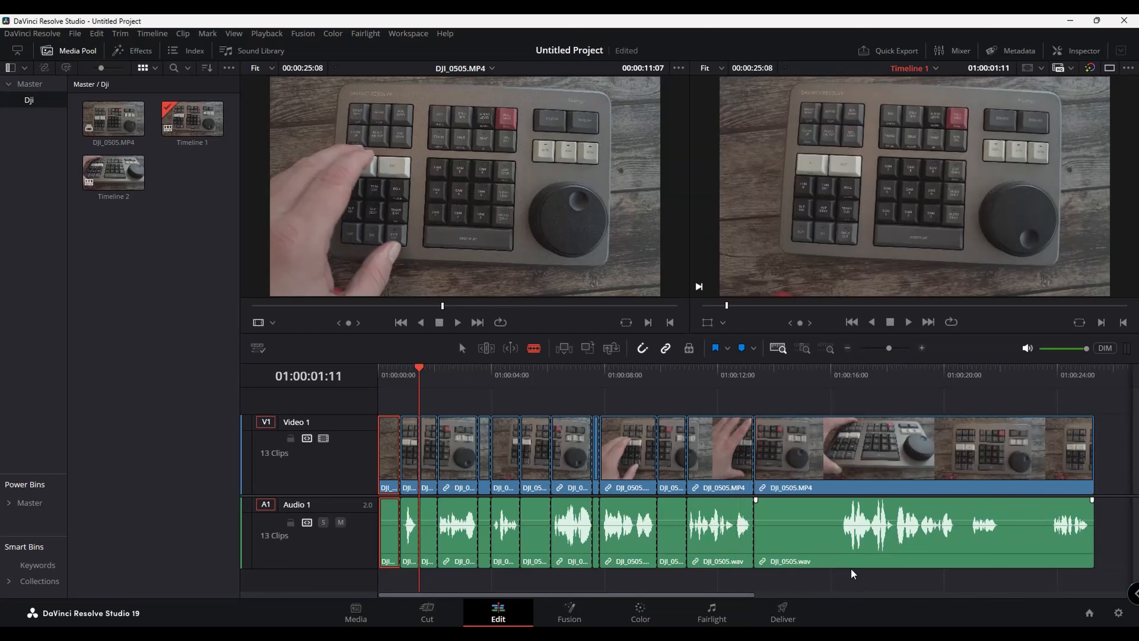
{"action": "left_click", "coordinate": [838, 559]}
{"action": "left_click", "coordinate": [956, 557]}
{"action": "left_click", "coordinate": [964, 556]}
{"action": "left_click", "coordinate": [1001, 558]}
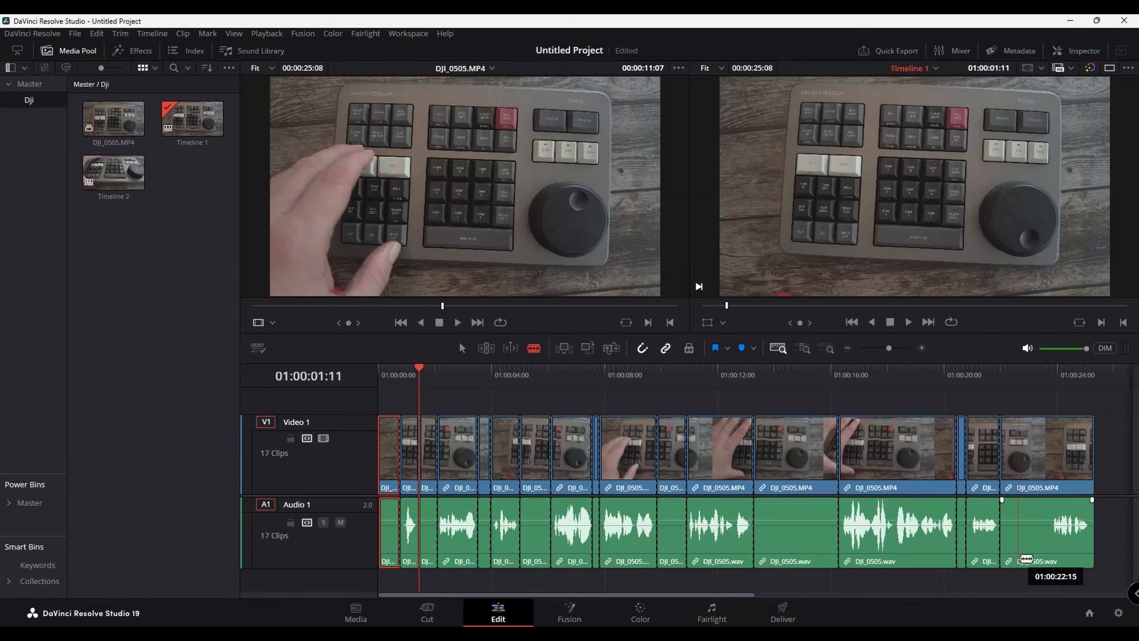
{"action": "left_click", "coordinate": [1047, 558]}
Switch to Selection mode, select all the silent segments, and delete them
{"action": "key", "text": "a"}
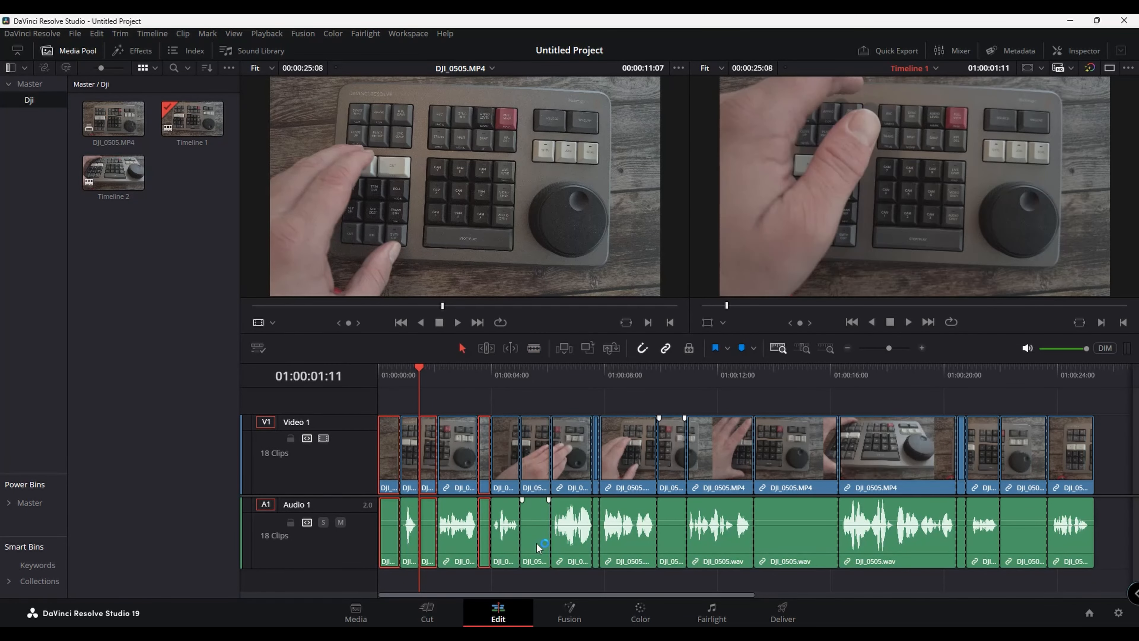
{"action": "left_click", "coordinate": [596, 557], "text": "ctrl"}
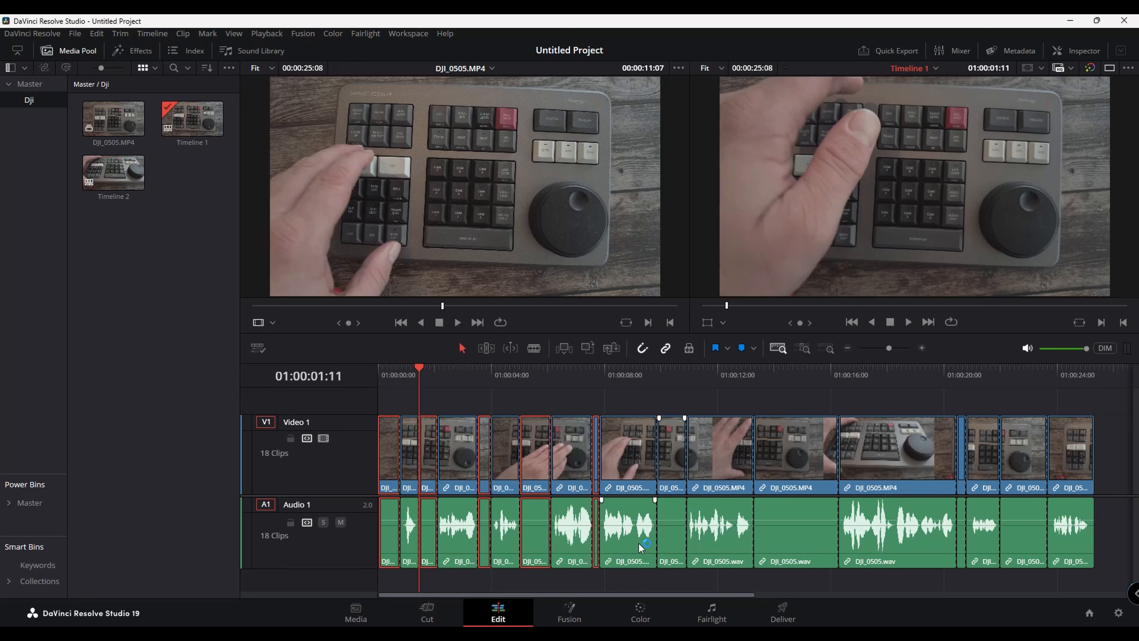
{"action": "left_click", "coordinate": [673, 538], "text": "ctrl"}
{"action": "left_click", "coordinate": [798, 541], "text": "ctrl"}
{"action": "left_click", "coordinate": [961, 543], "text": "ctrl"}
{"action": "left_click", "coordinate": [1020, 544], "text": "ctrl"}
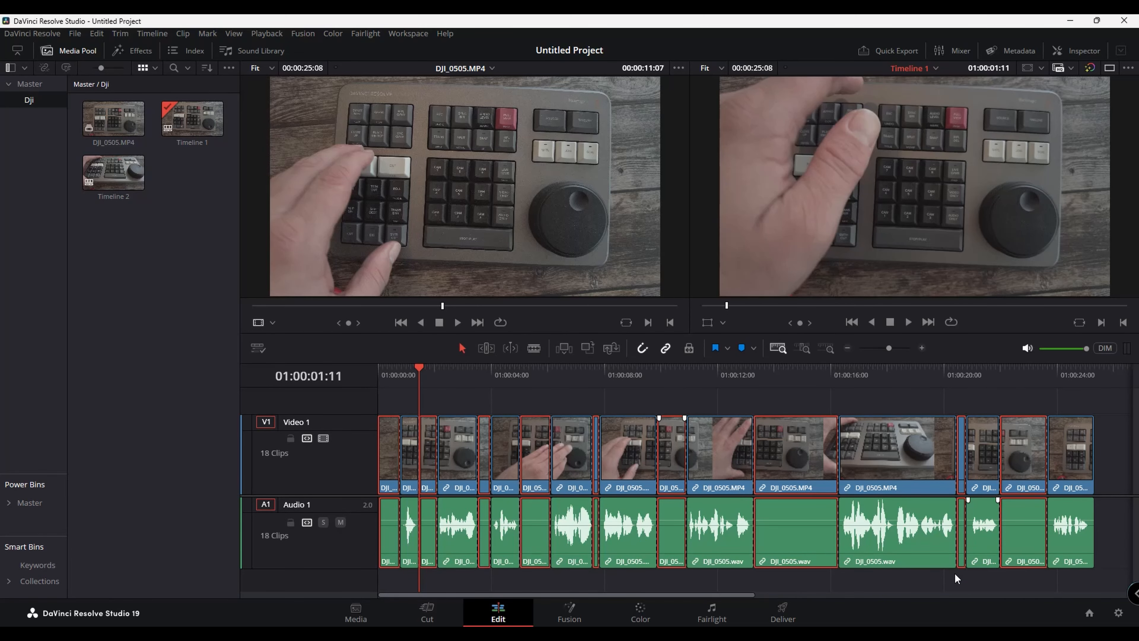
{"action": "key", "text": "Delete"}
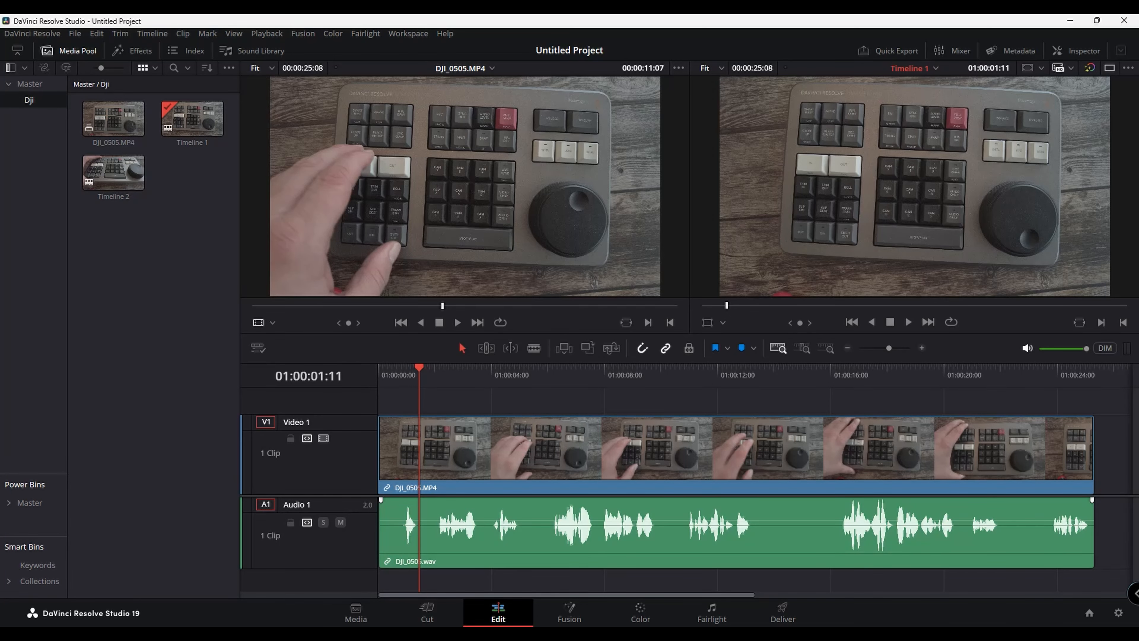
Create a new empty timeline from the media pool
{"action": "right_click", "coordinate": [188, 199]}
{"action": "mouse_move", "coordinate": [292, 207]}
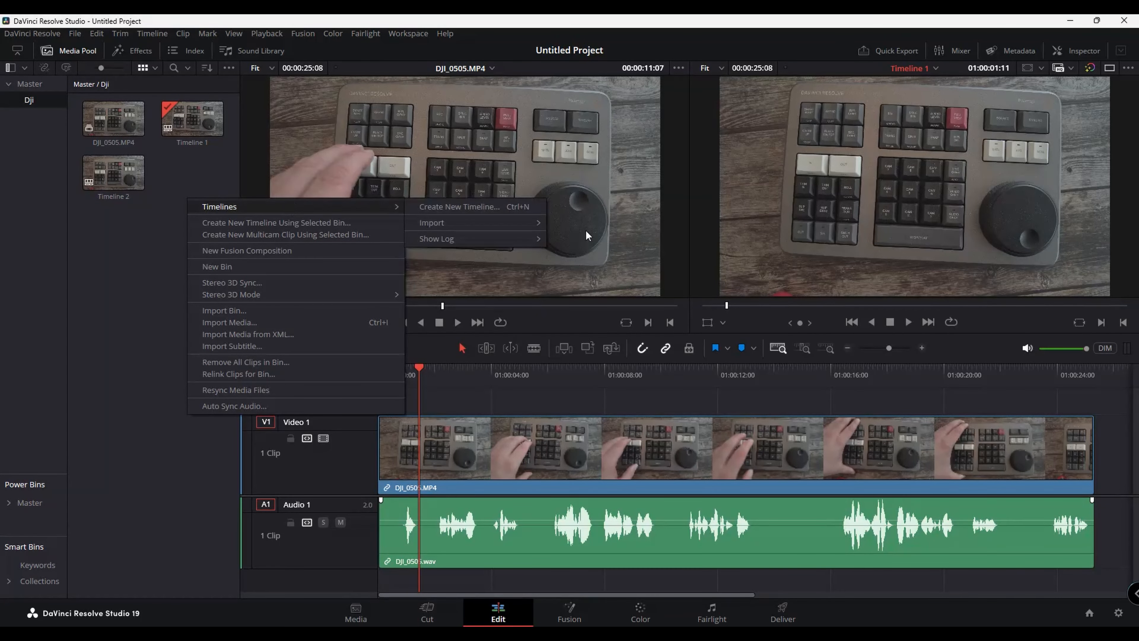
{"action": "left_click", "coordinate": [520, 205]}
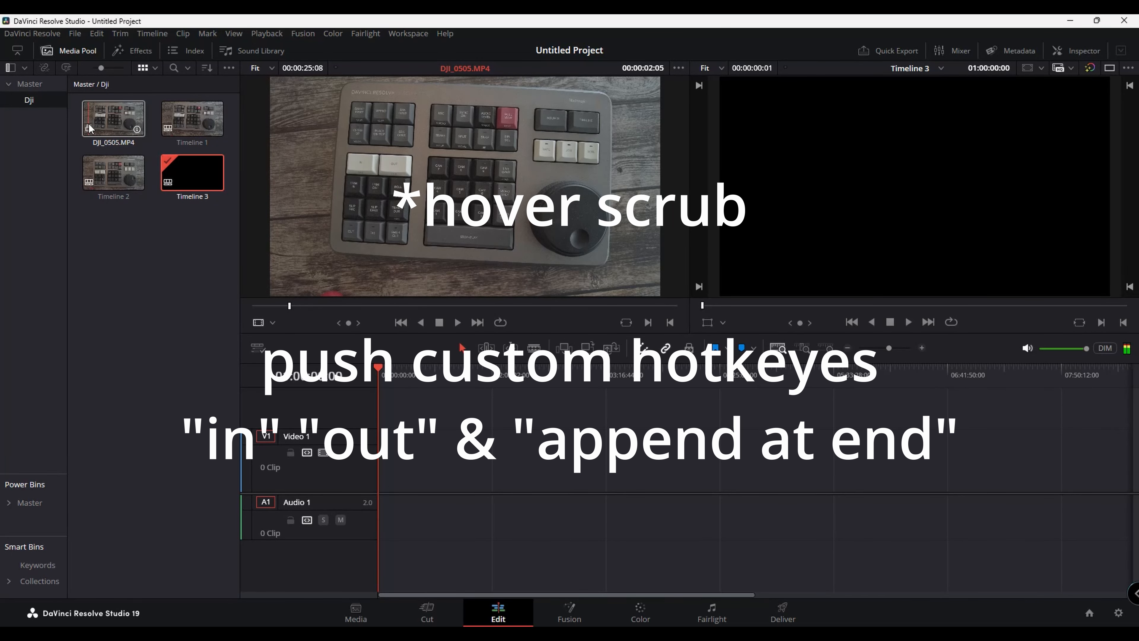
Mark in and out points on the source clip and append two segments to the end of the timeline
{"action": "key", "text": "i"}
{"action": "key", "text": "o"}
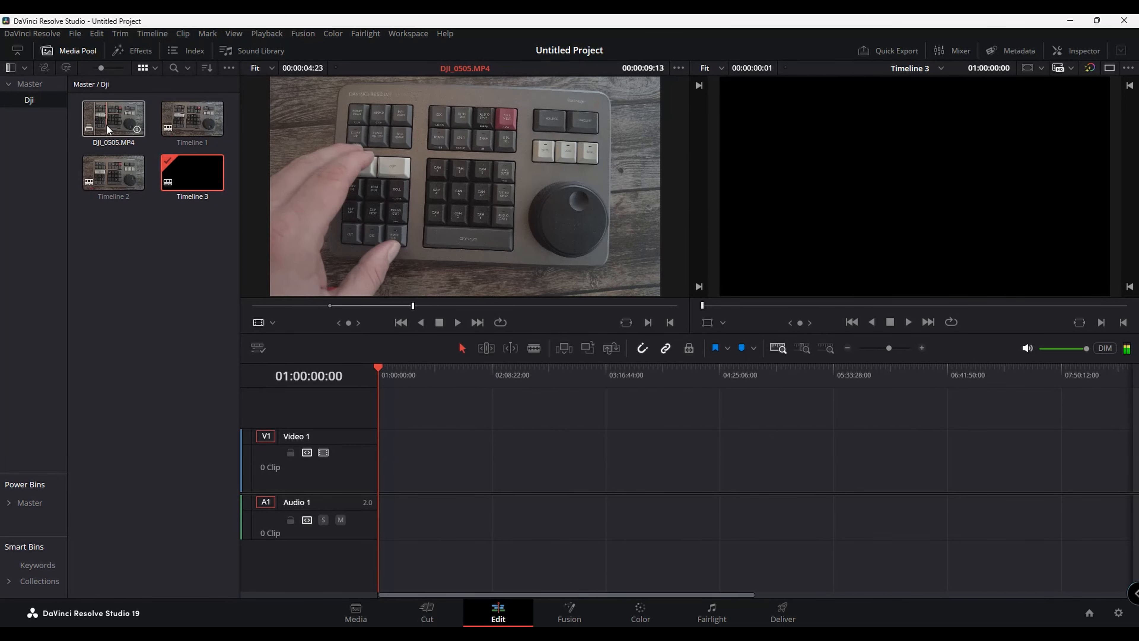
{"action": "key", "text": "F9"}
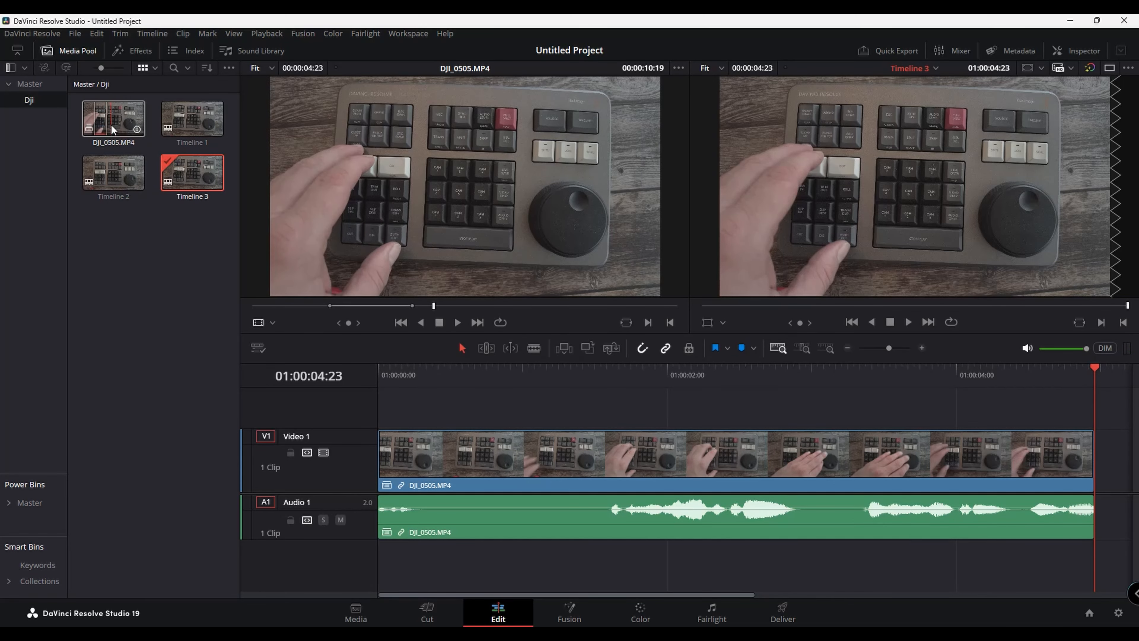
{"action": "key", "text": "i"}
{"action": "key", "text": "o"}
{"action": "key", "text": "F9"}
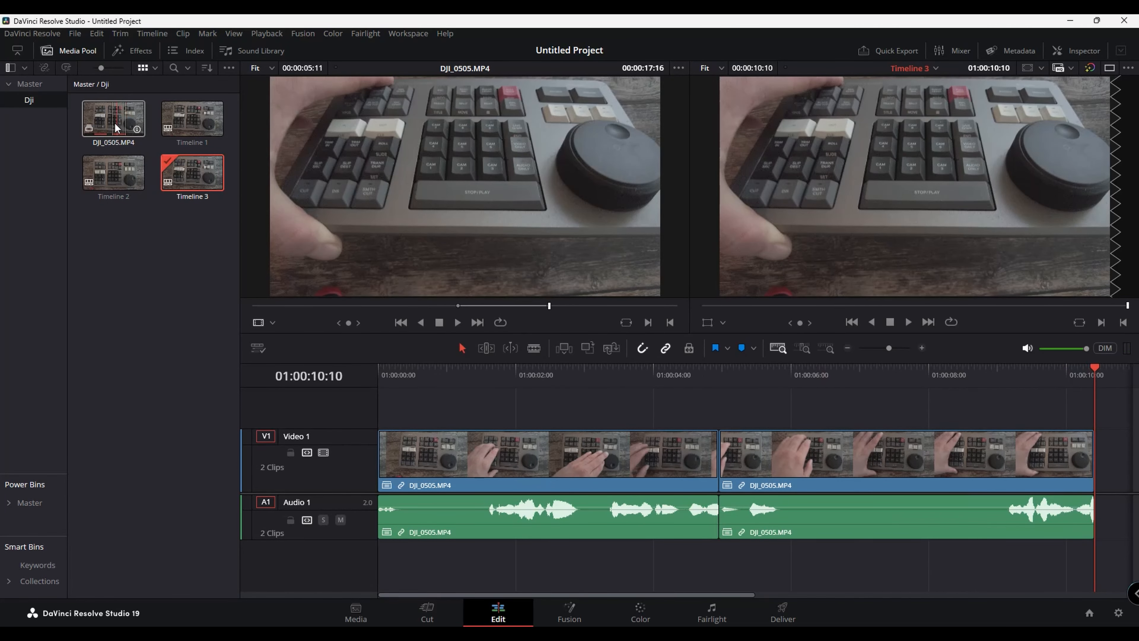
Load DJI_0505.MP4 into the source viewer and switch the viewer to display its audio track waveform
{"action": "key", "text": "q"}
{"action": "key", "text": "l"}
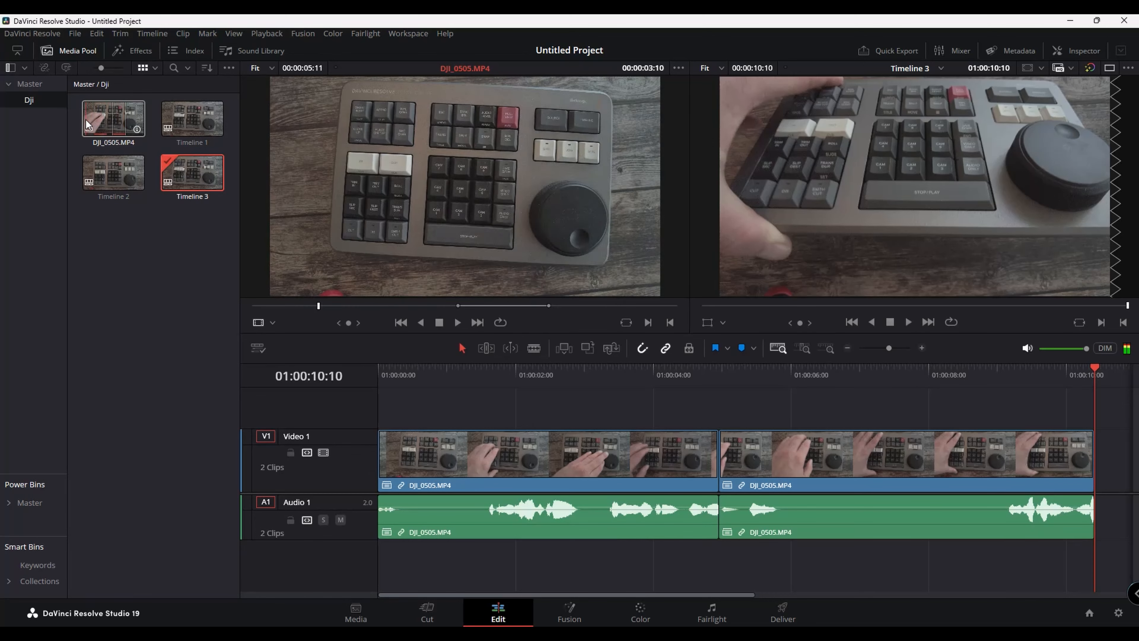
{"action": "left_click", "coordinate": [106, 120]}
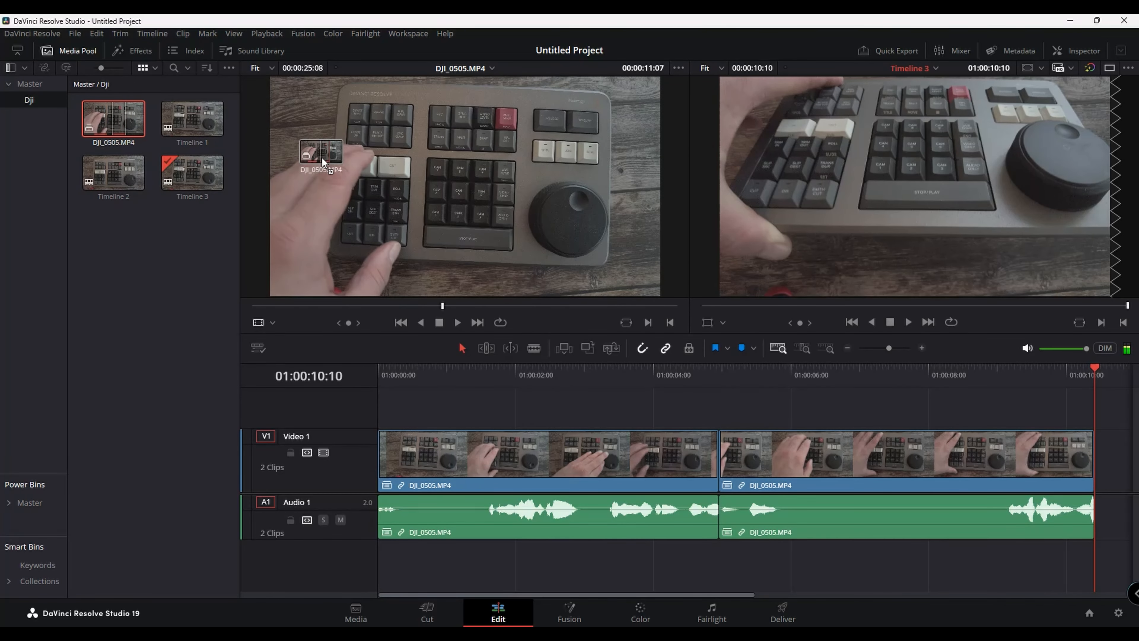
{"action": "left_click", "coordinate": [272, 68]}
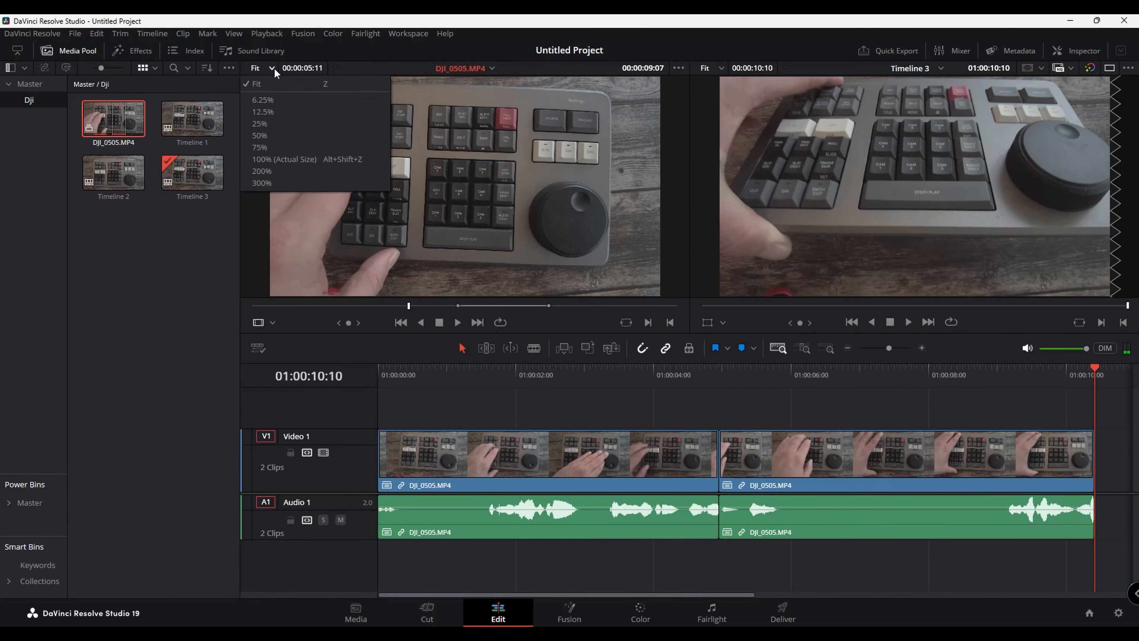
{"action": "left_click", "coordinate": [322, 69]}
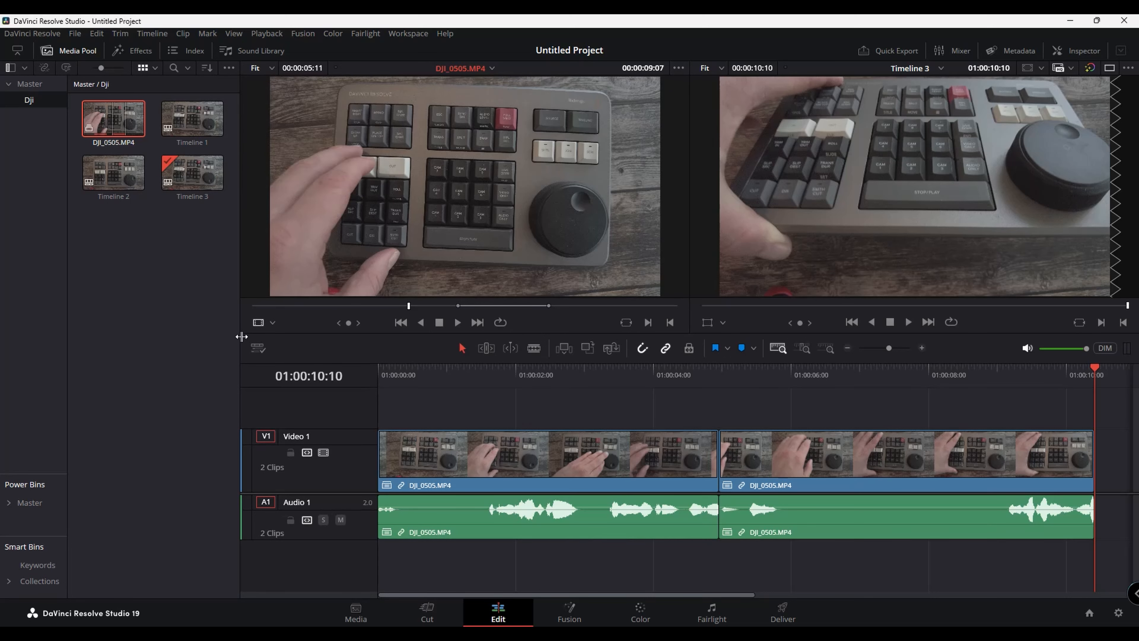
{"action": "left_click", "coordinate": [260, 325]}
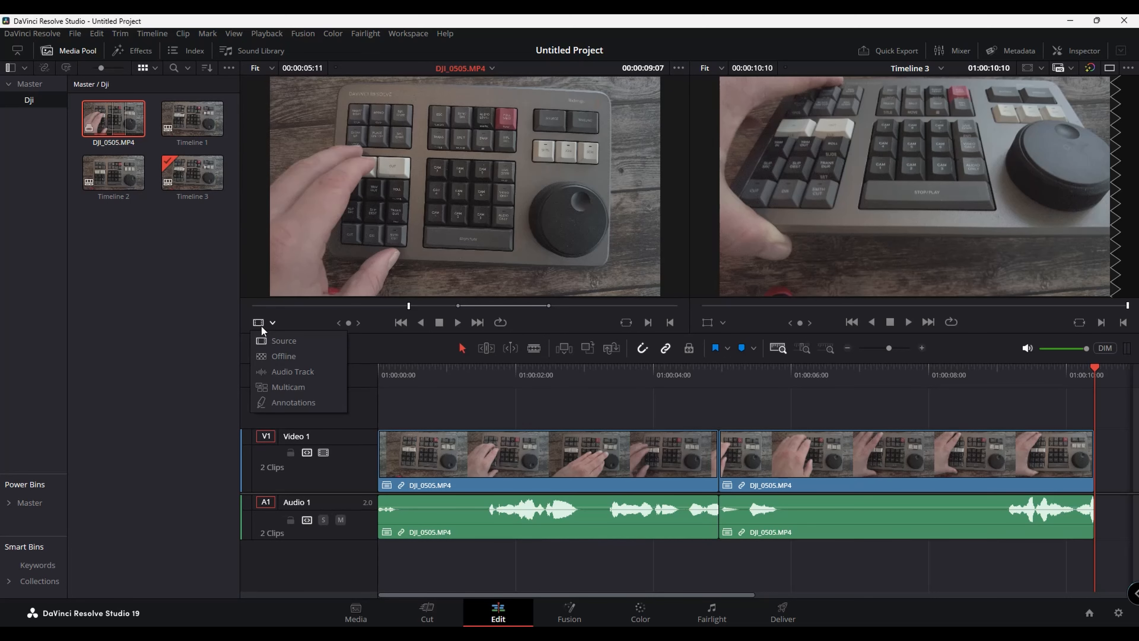
{"action": "left_click", "coordinate": [300, 371]}
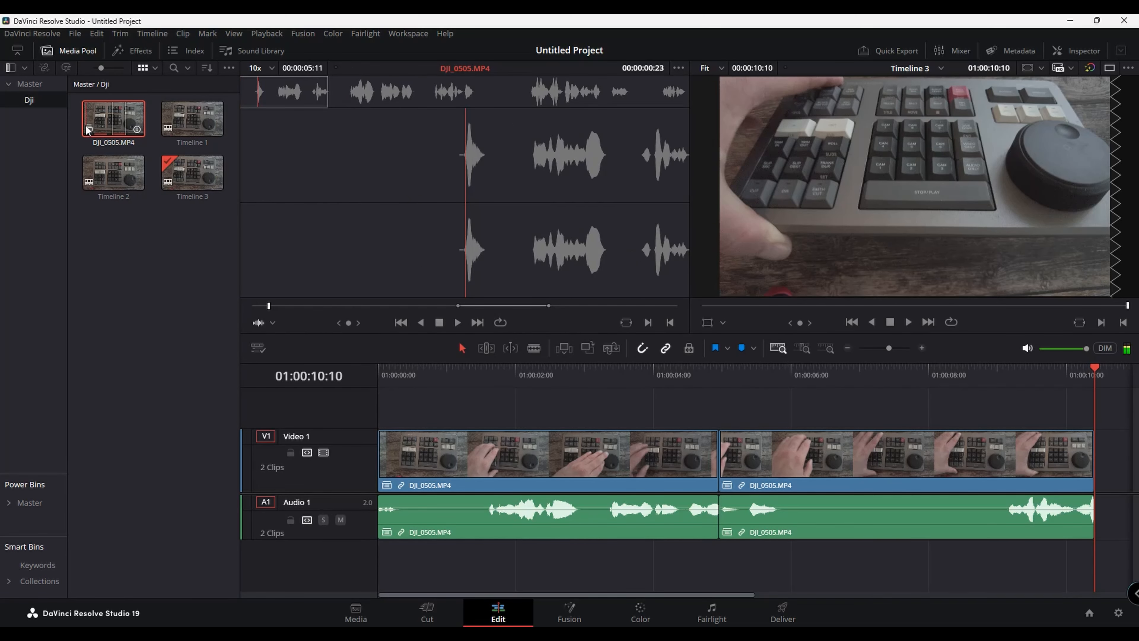
Mark a range in the source audio waveform and append it as another segment to Timeline 3
{"action": "left_click_drag", "start_coordinate": [379, 70], "coordinate": [601, 120]}
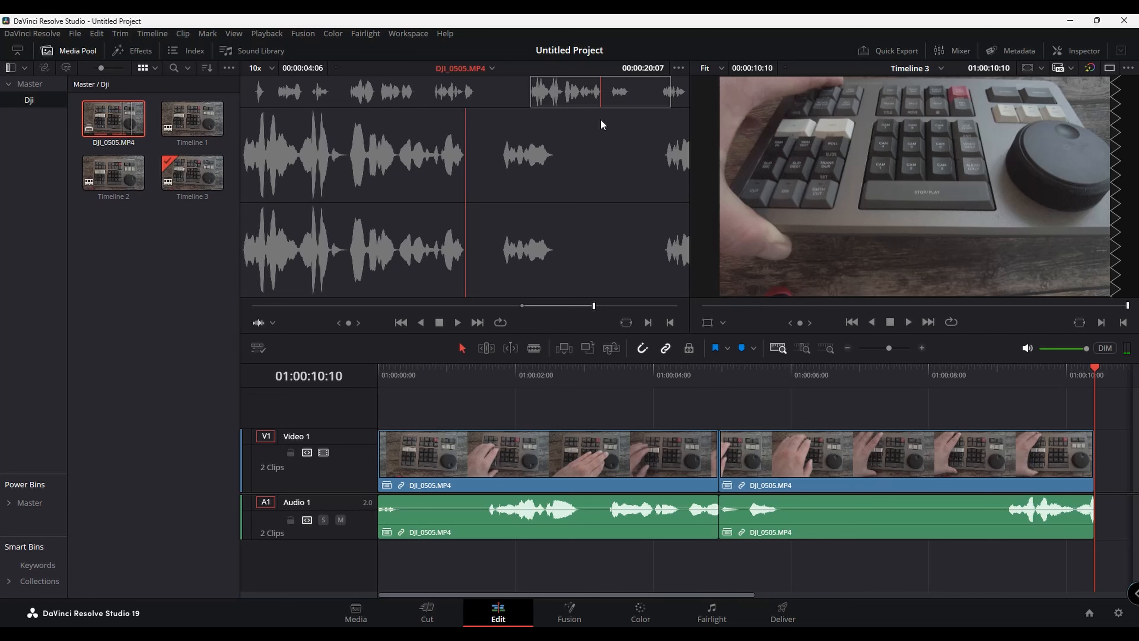
{"action": "left_click_drag", "start_coordinate": [600, 119], "coordinate": [597, 120]}
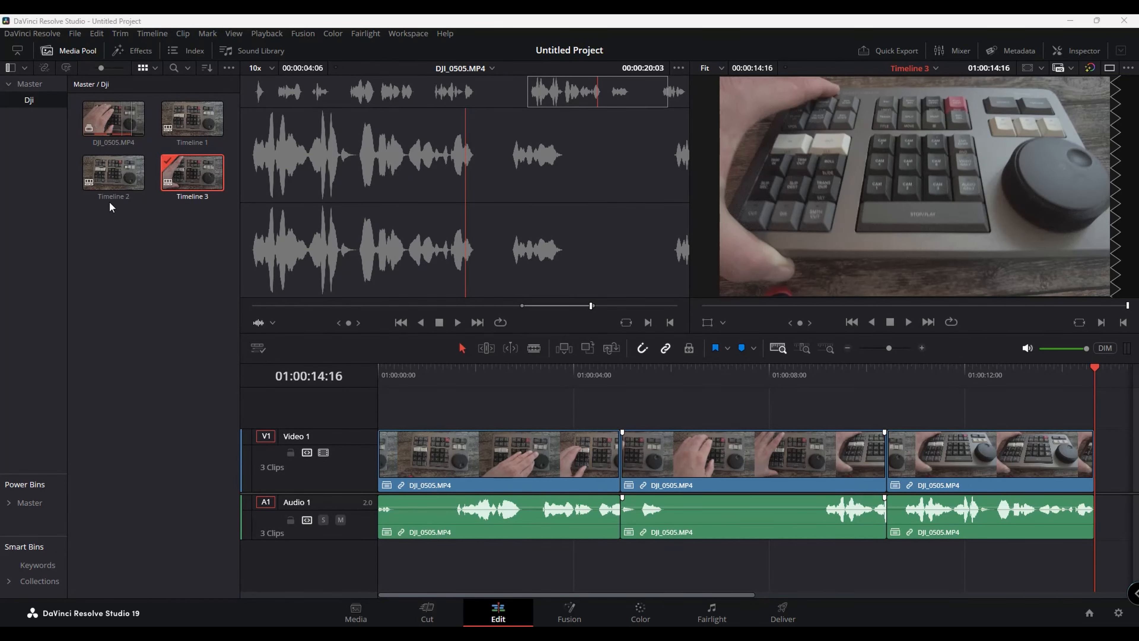
Open Timeline 2 and try splitting the clip at the playhead and deleting a section, undoing the attempt
{"action": "double_click", "coordinate": [121, 178]}
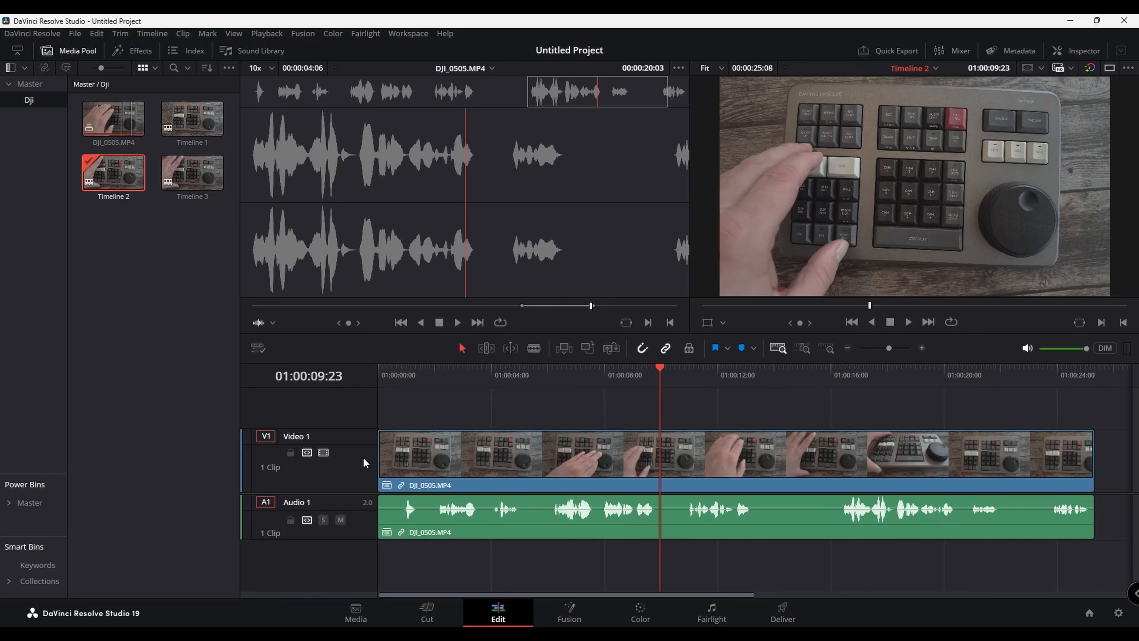
{"action": "left_click_drag", "start_coordinate": [573, 375], "coordinate": [751, 534]}
{"action": "key", "text": "ctrl+b"}
{"action": "key", "text": "ctrl+b"}
{"action": "key", "text": "Delete"}
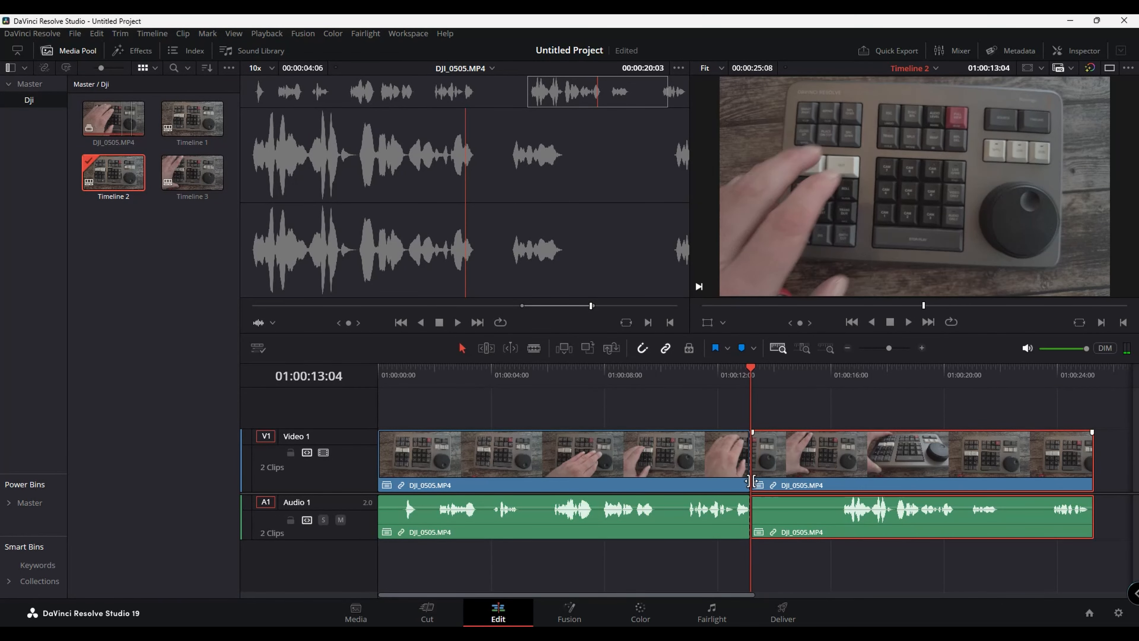
{"action": "key", "text": "ctrl+z"}
{"action": "key", "text": "ctrl+z"}
{"action": "key", "text": "ctrl+z"}
Ripple-trim the second clip's start up to the playhead, removing the silence before the speech
{"action": "left_click_drag", "start_coordinate": [733, 409], "coordinate": [838, 475]}
{"action": "key", "text": "ctrl+b"}
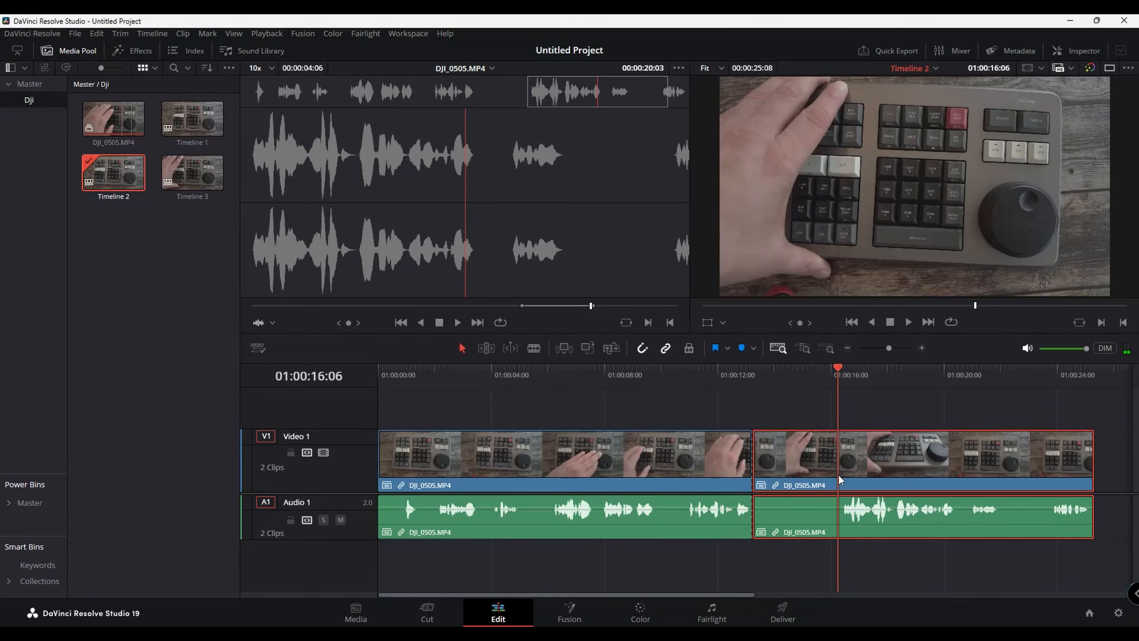
{"action": "key", "text": "ctrl+shift+bracketleft"}
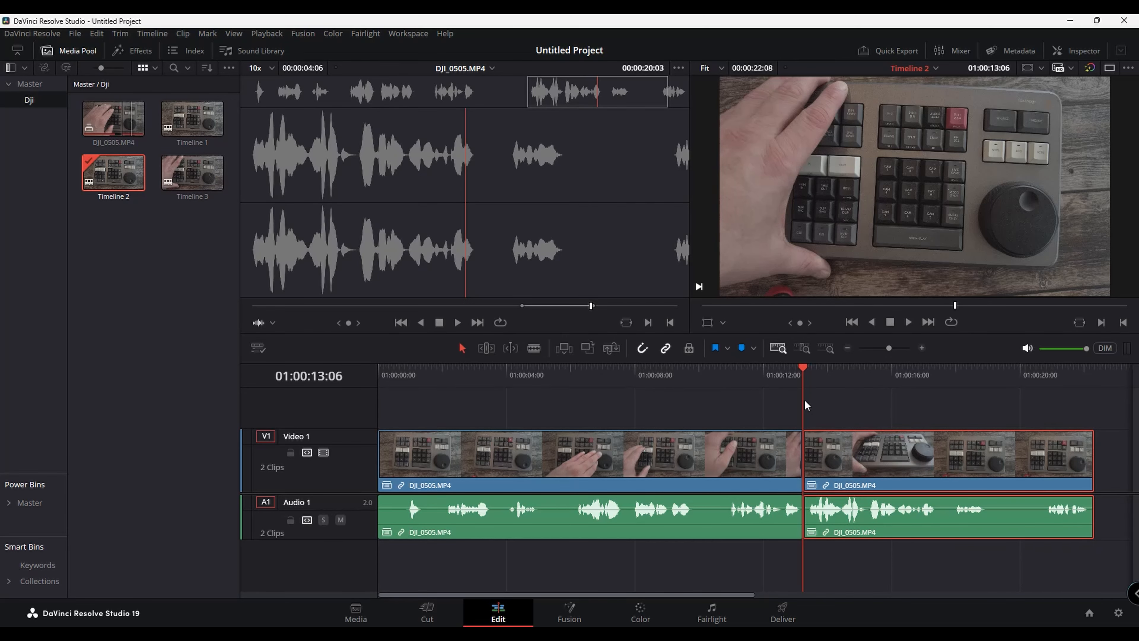
Split the clip at a later silent point along the timeline
{"action": "left_click_drag", "start_coordinate": [804, 399], "coordinate": [1039, 430]}
{"action": "key", "text": "ctrl+b"}
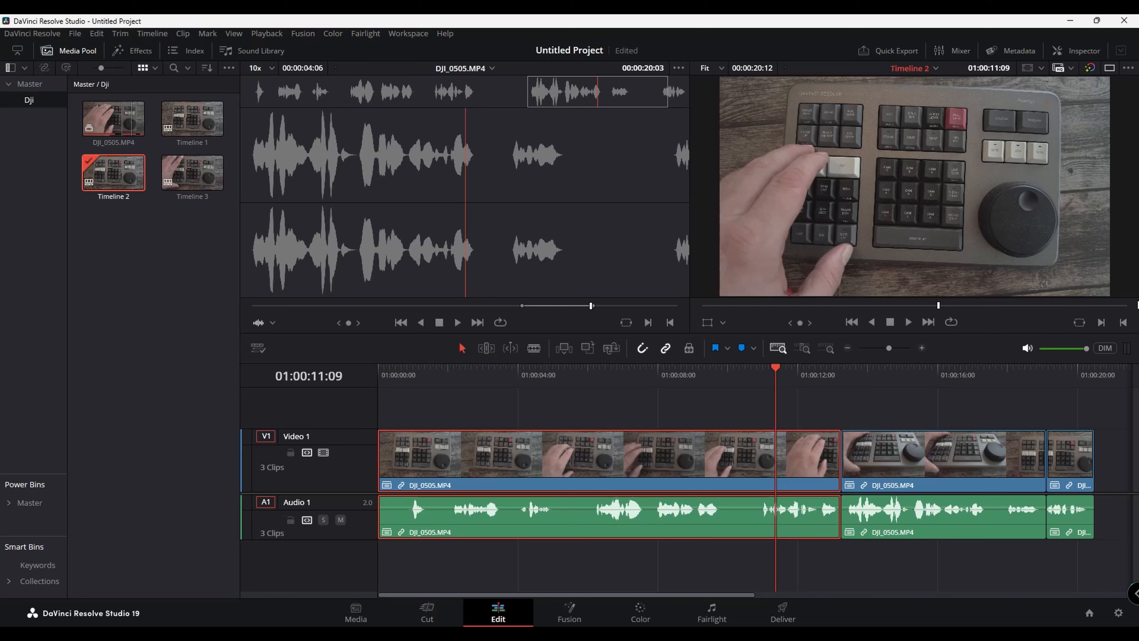
{"action": "left_click_drag", "start_coordinate": [776, 369], "coordinate": [666, 403]}
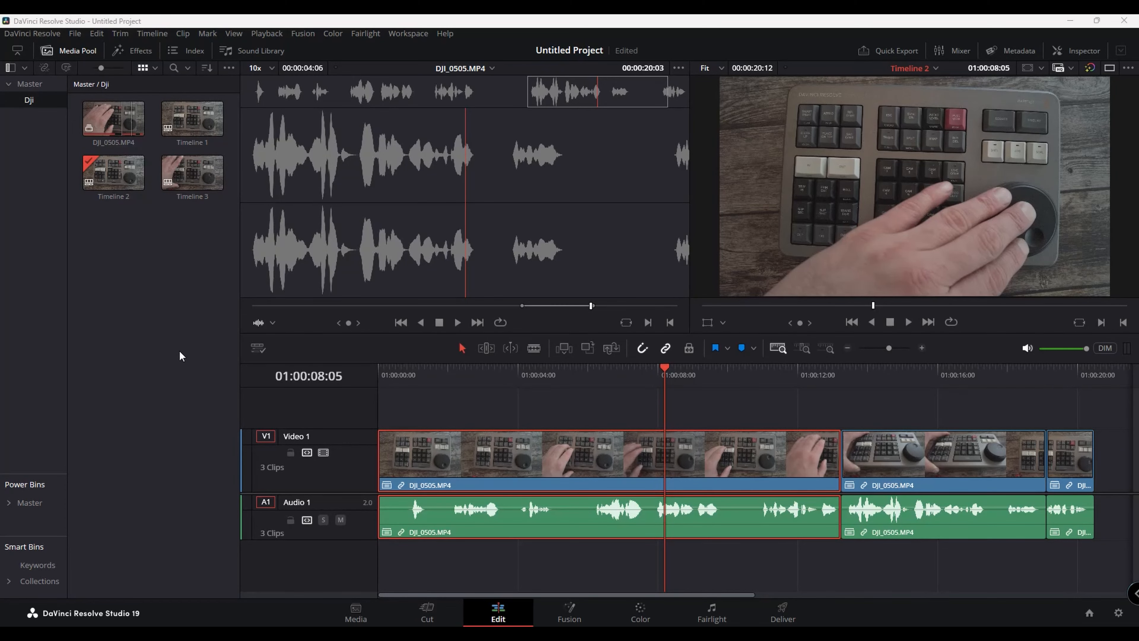
Open Timeline 1, review its transcription window, then close it and leave the full-screen viewer
{"action": "double_click", "coordinate": [185, 124]}
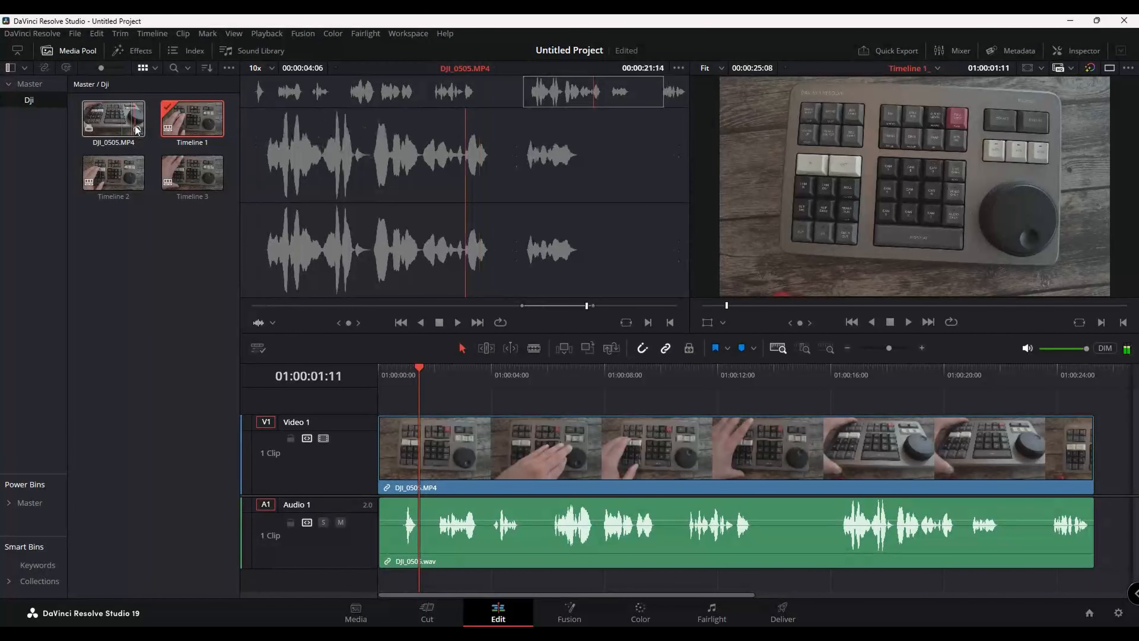
{"action": "left_click", "coordinate": [68, 65]}
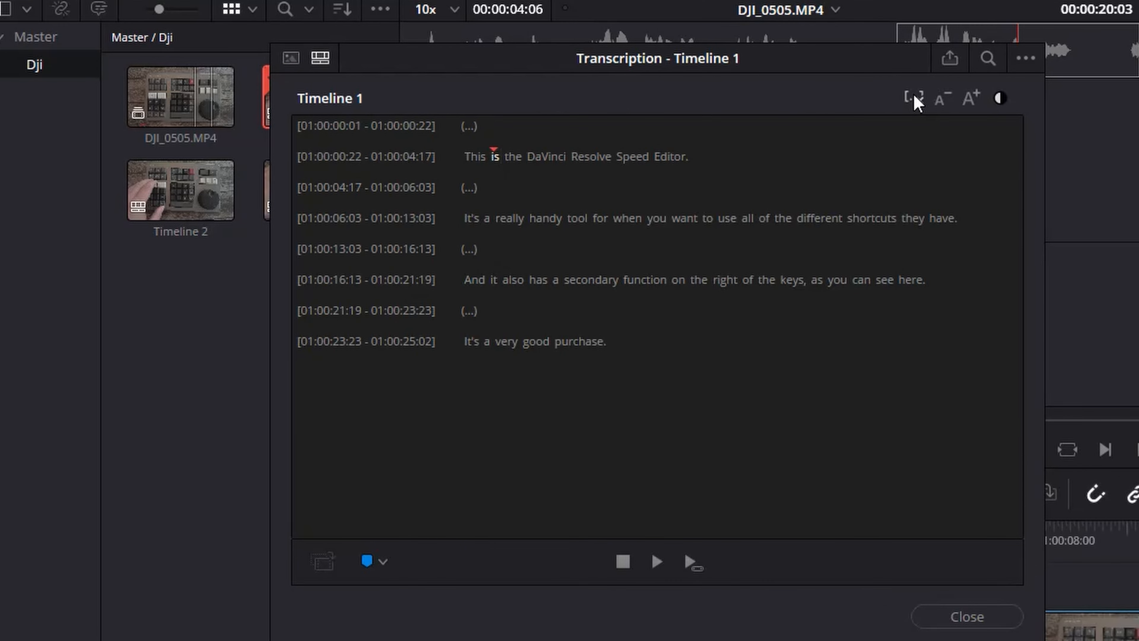
{"action": "left_click", "coordinate": [964, 616]}
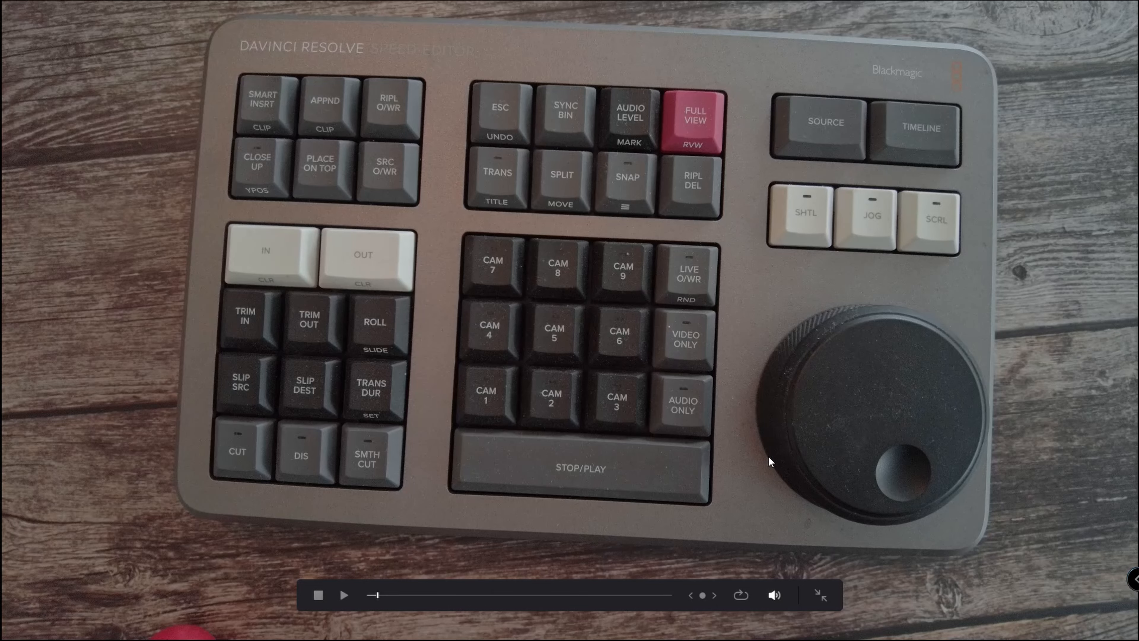
{"action": "left_click", "coordinate": [821, 595]}
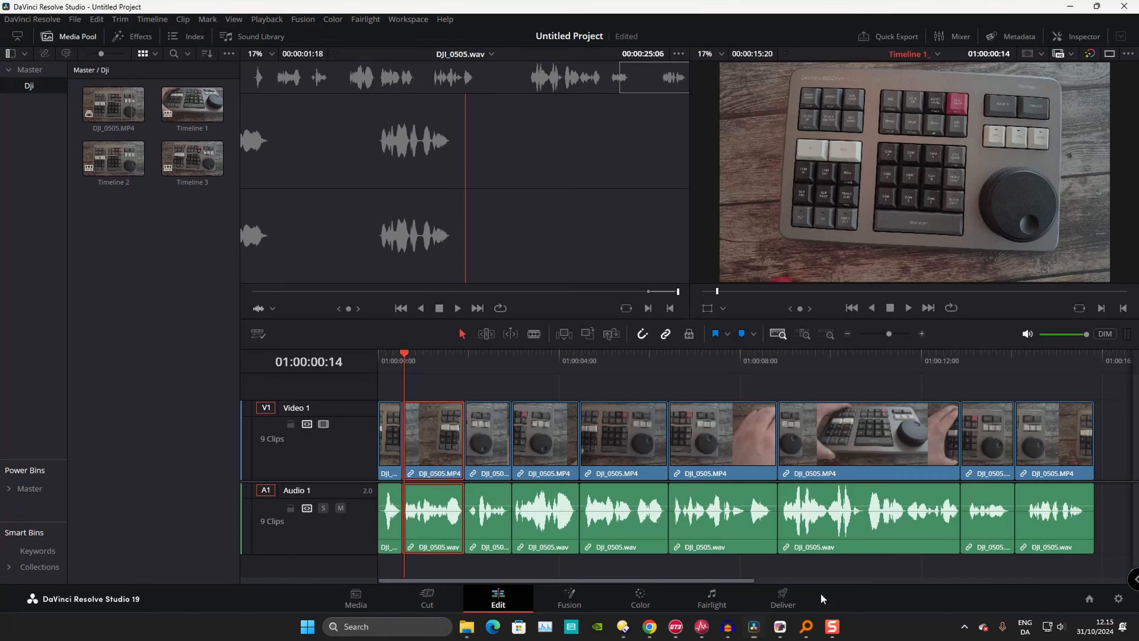